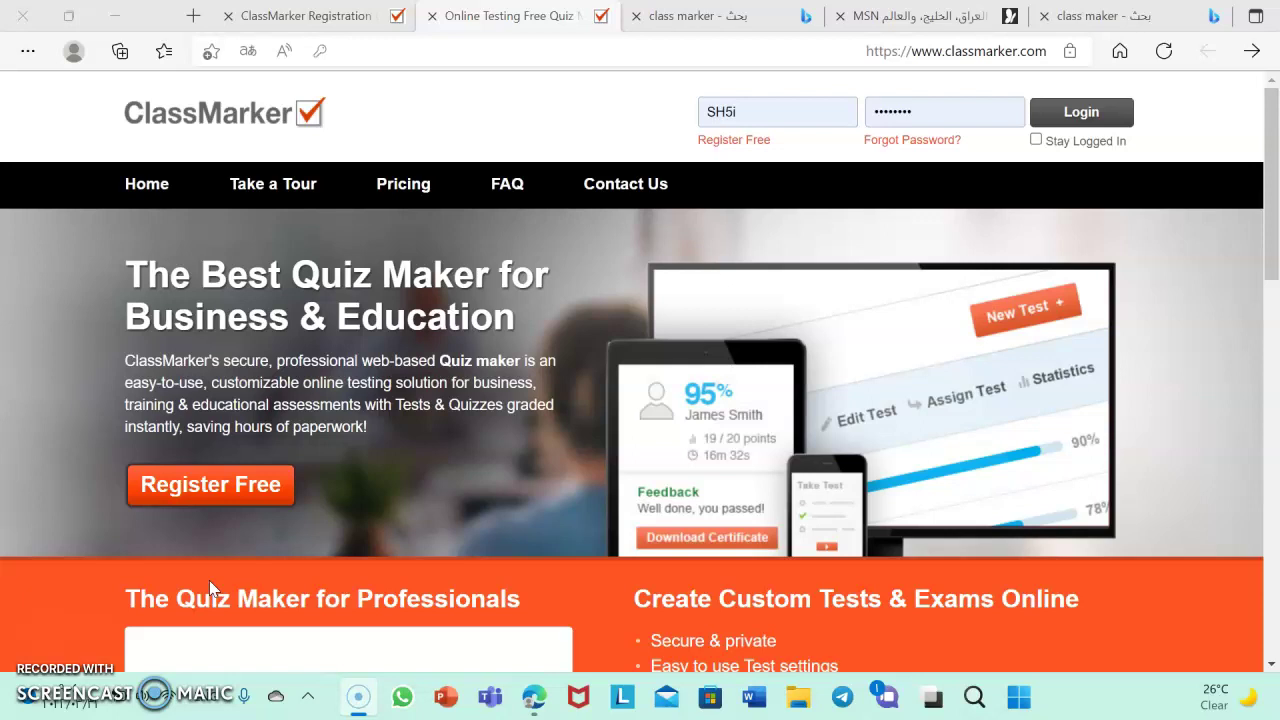
# Go to free registration and choose the All Test Takers sign-up option
pyautogui.click(724, 142)
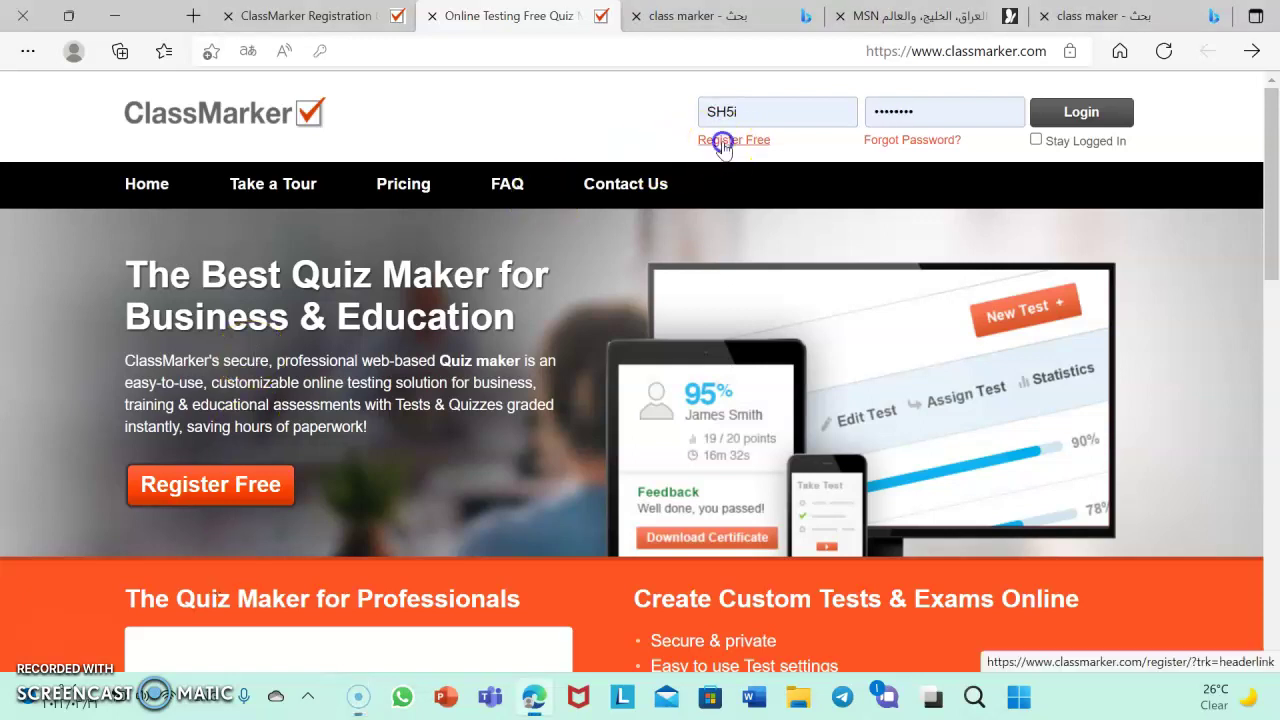
pyautogui.click(229, 409)
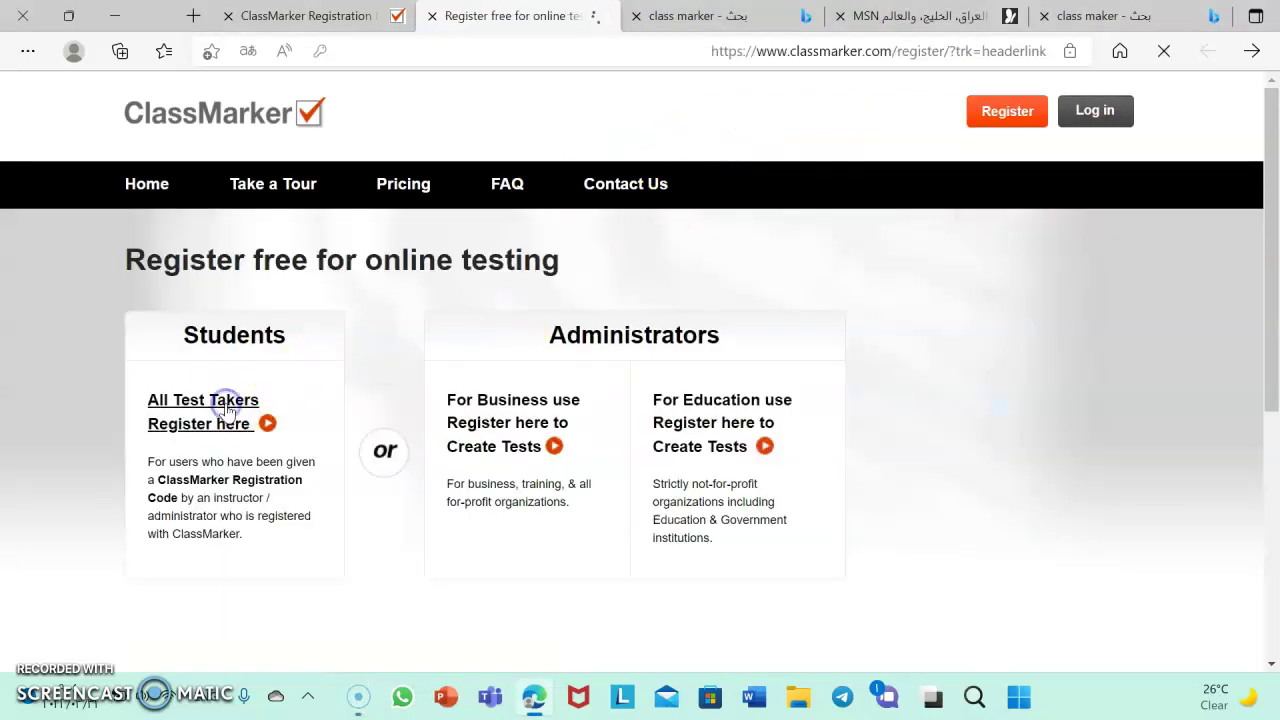
# Paste the class registration code and autofill the student's name fields
pyautogui.click(314, 397)
pyautogui.hotkey('ctrl', 'v')
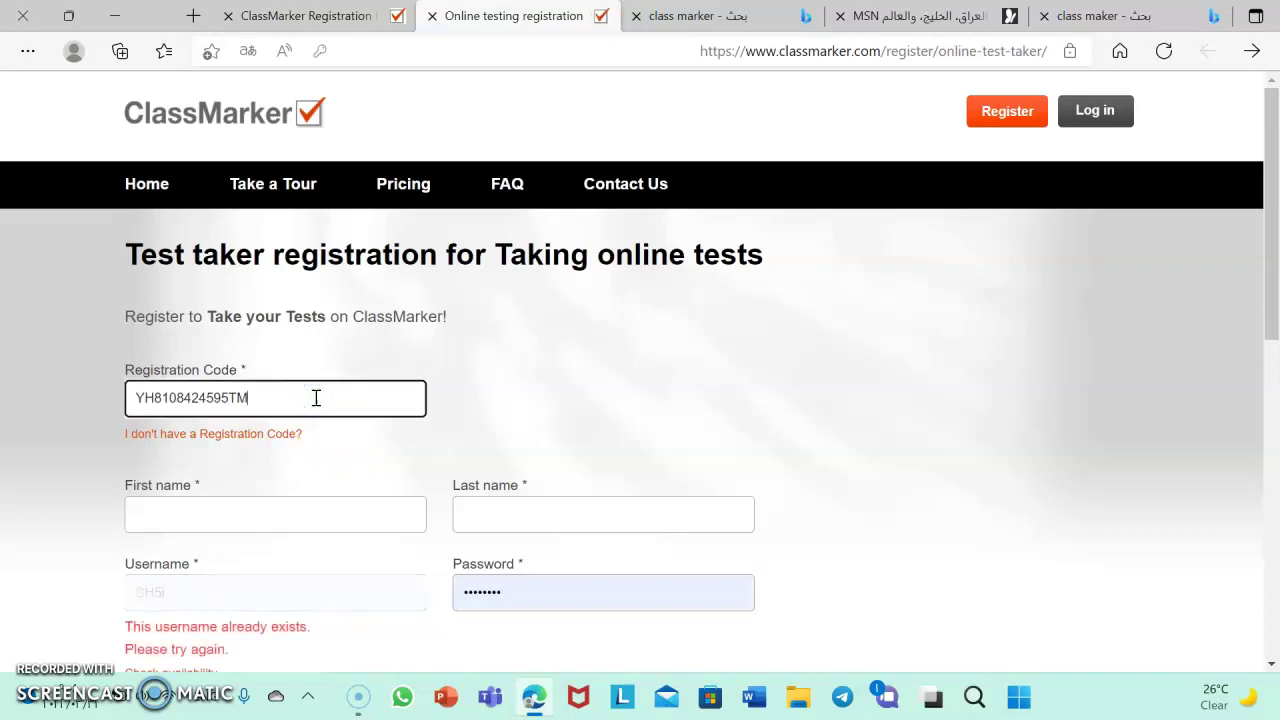
pyautogui.click(283, 533)
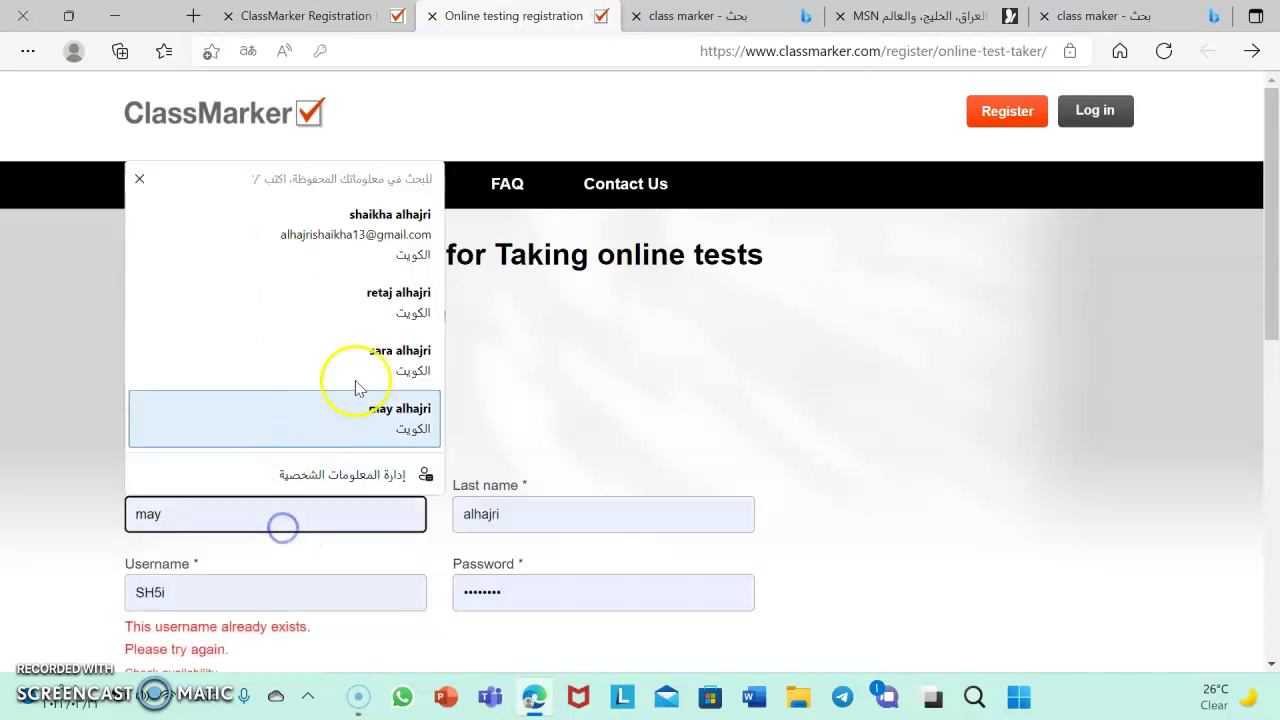
pyautogui.click(371, 362)
pyautogui.scroll(-2, 334, 507)
# Replace the taken username with an available one, accept the terms and register
pyautogui.click(302, 440)
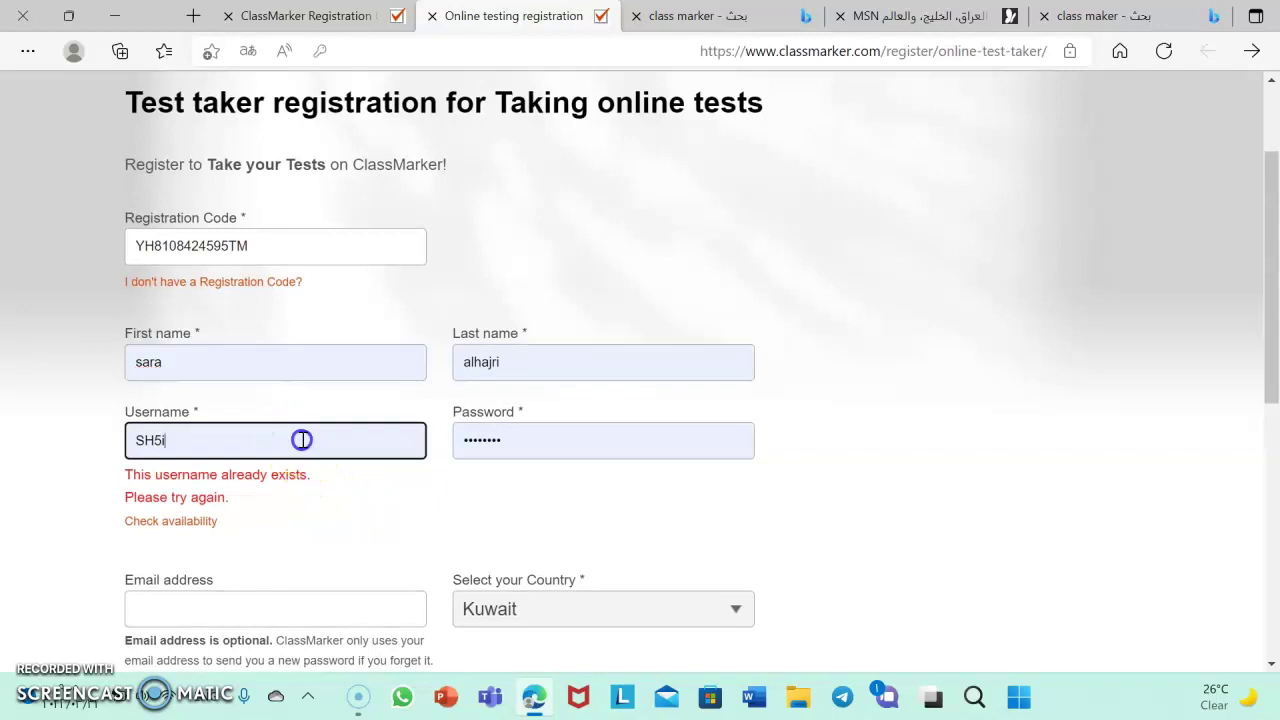
pyautogui.press('BackSpace')
pyautogui.press('BackSpace')
pyautogui.press('BackSpace')
pyautogui.press('BackSpace')
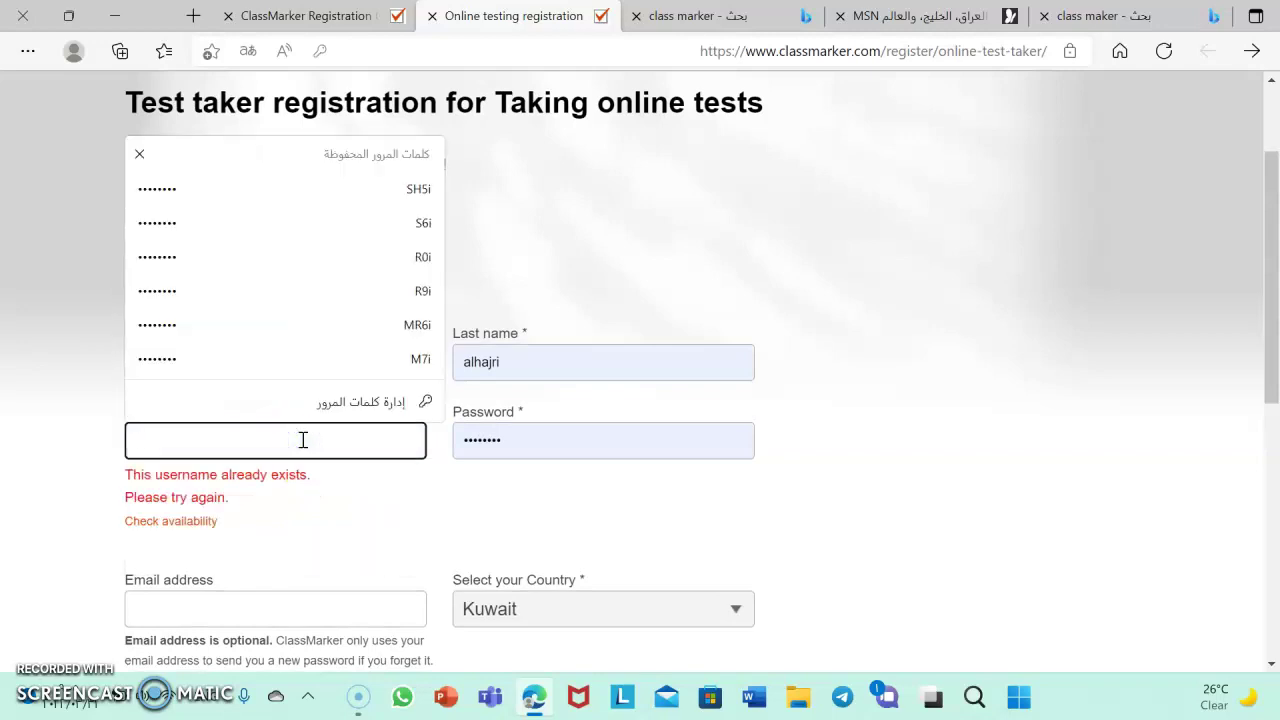
pyautogui.write('MM7i')
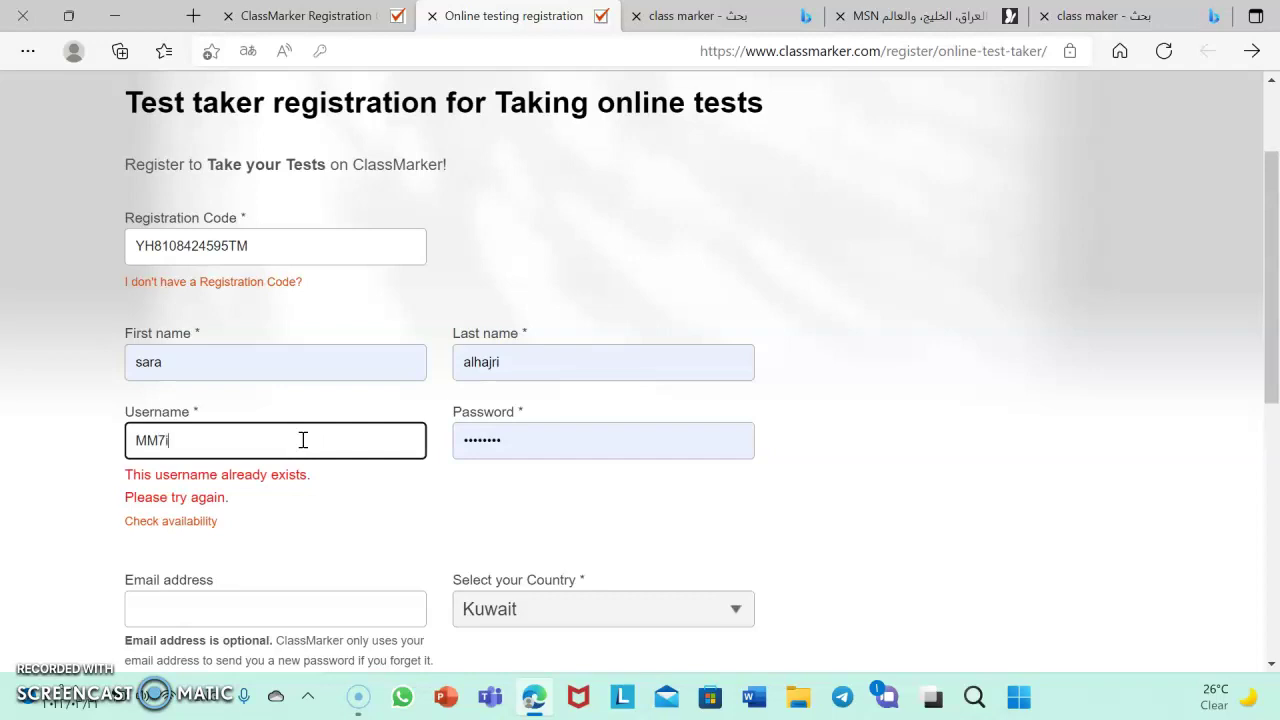
pyautogui.scroll(-2, 303, 440)
pyautogui.click(130, 494)
pyautogui.click(132, 475)
pyautogui.click(211, 536)
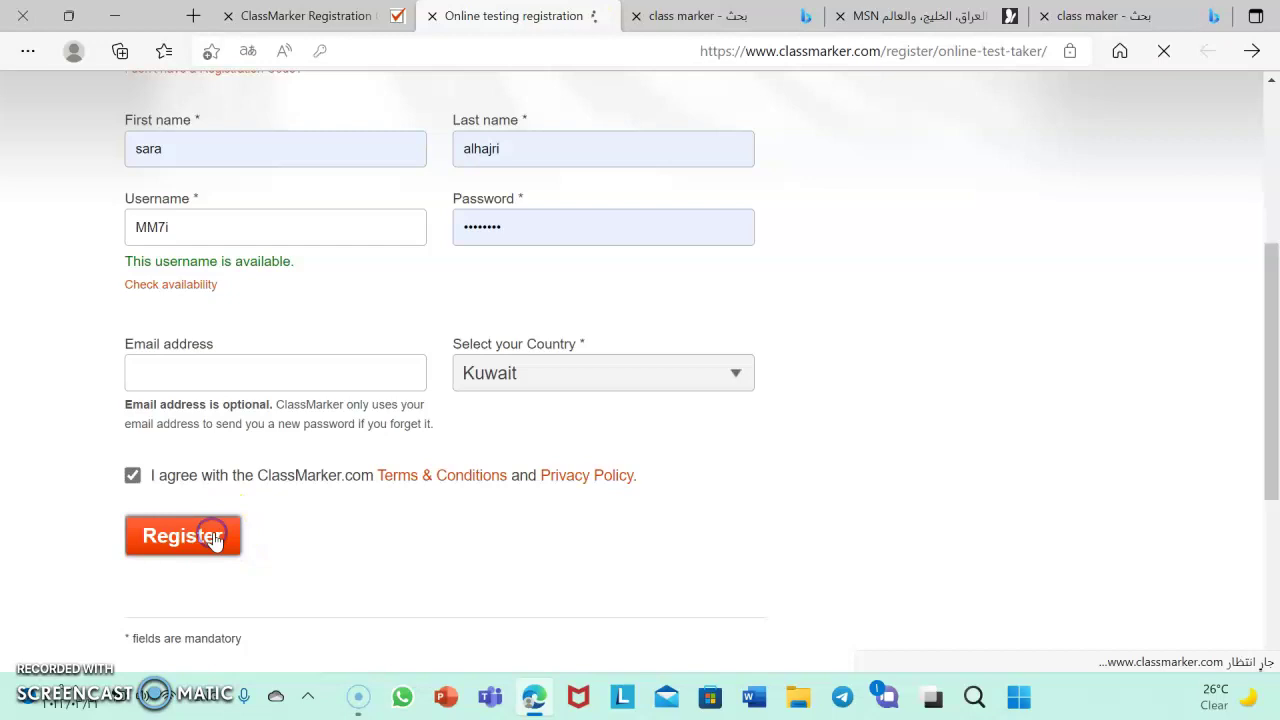
pyautogui.scroll(-2, 329, 546)
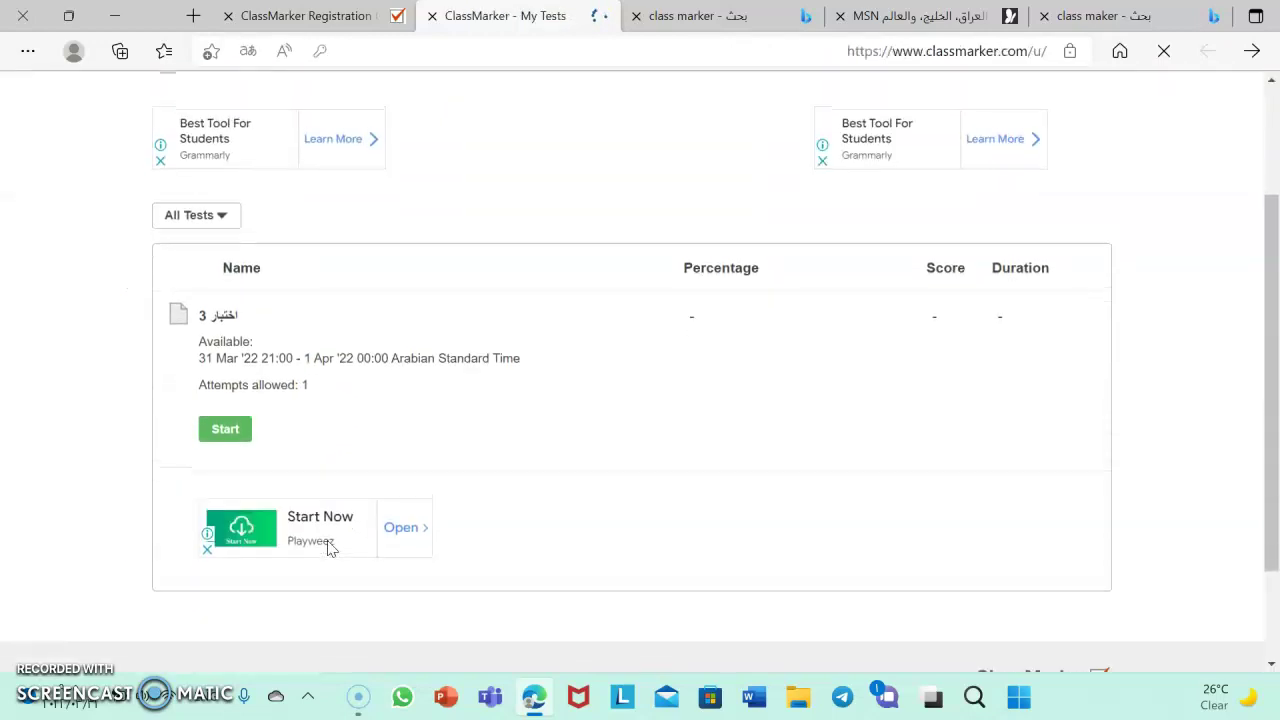
# Dismiss the save-password prompt and start test اختبار 3 from its instructions page
pyautogui.scroll(1, 329, 546)
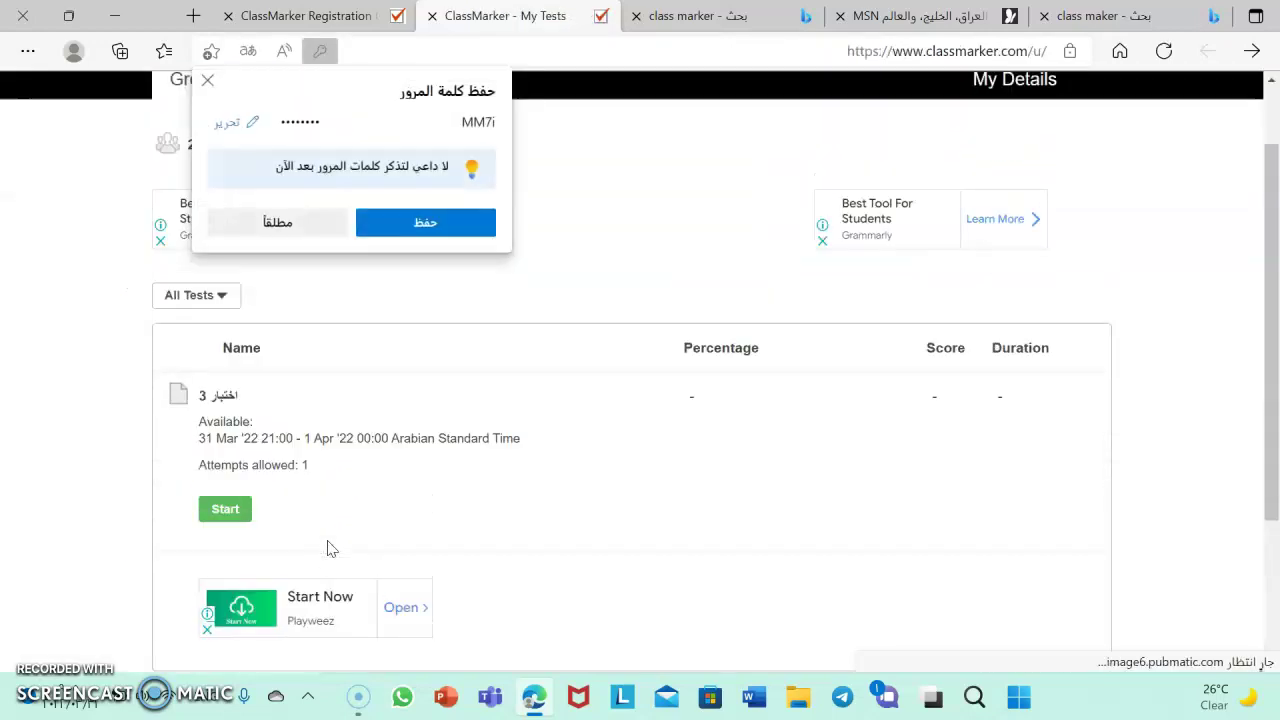
pyautogui.click(216, 92)
pyautogui.click(228, 519)
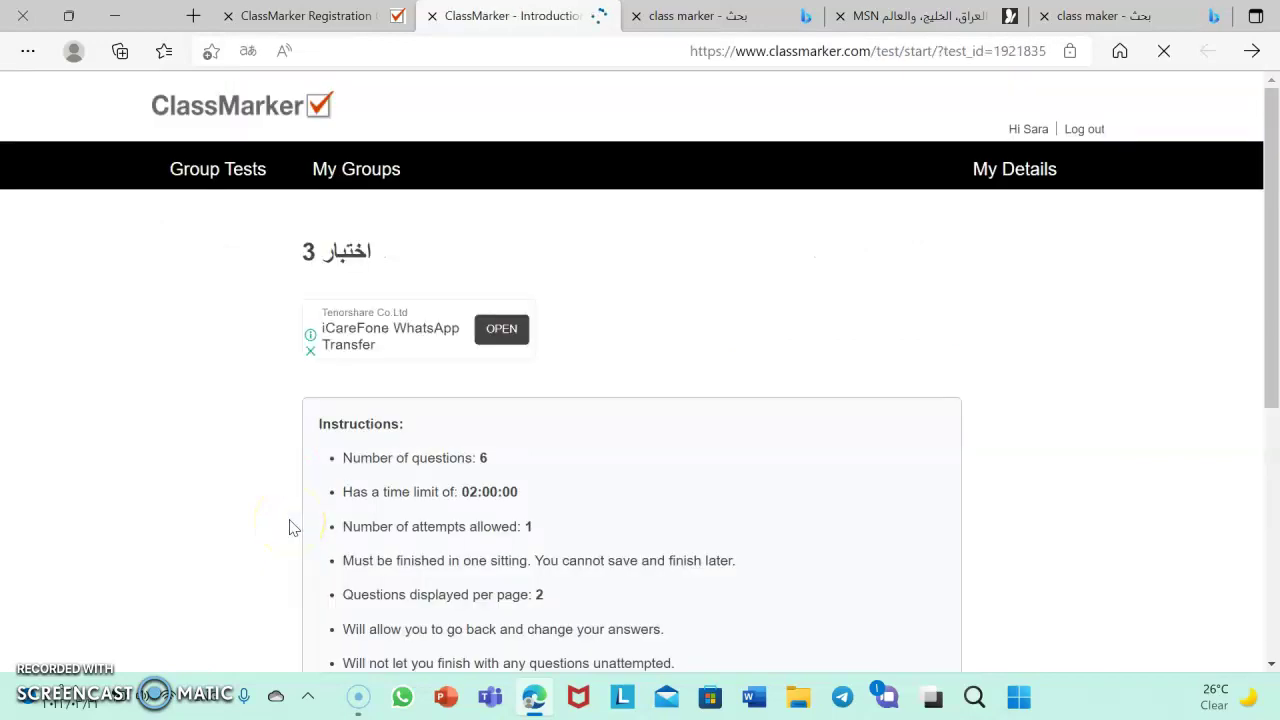
pyautogui.scroll(-3, 629, 537)
pyautogui.click(742, 537)
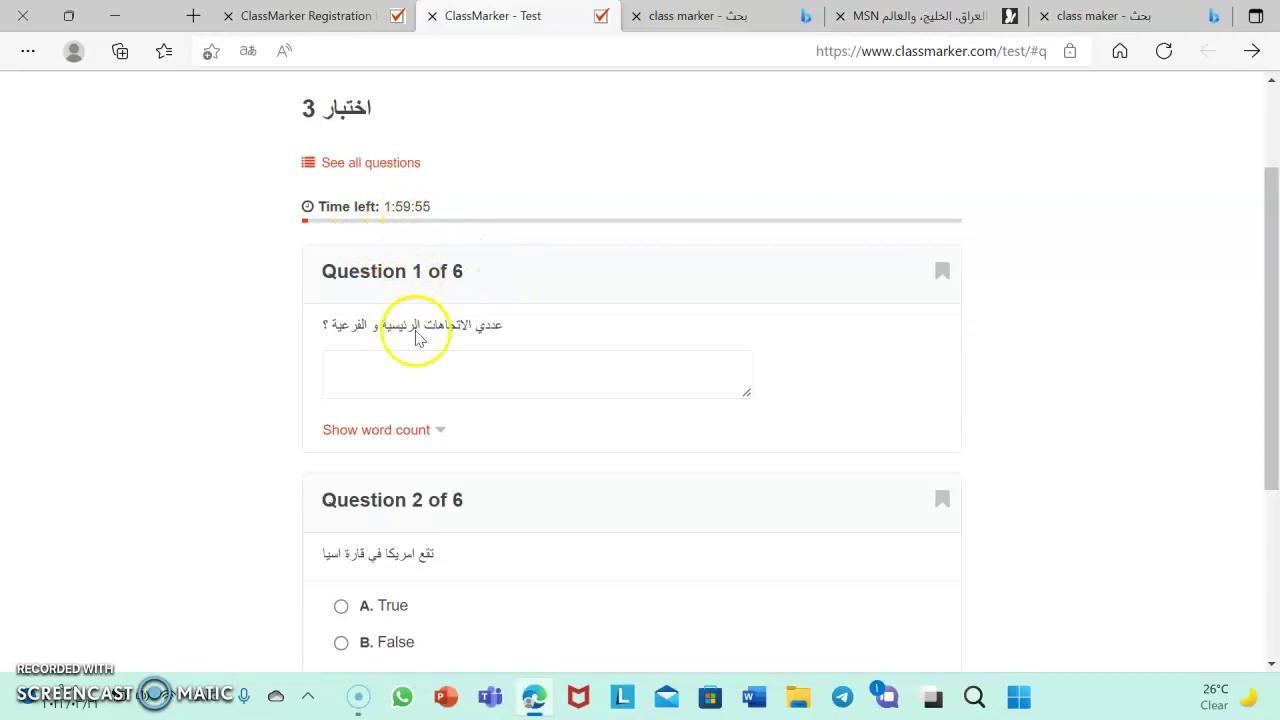
# Write the Arabic answer naming the directions in Question 1's text box
pyautogui.click(498, 373)
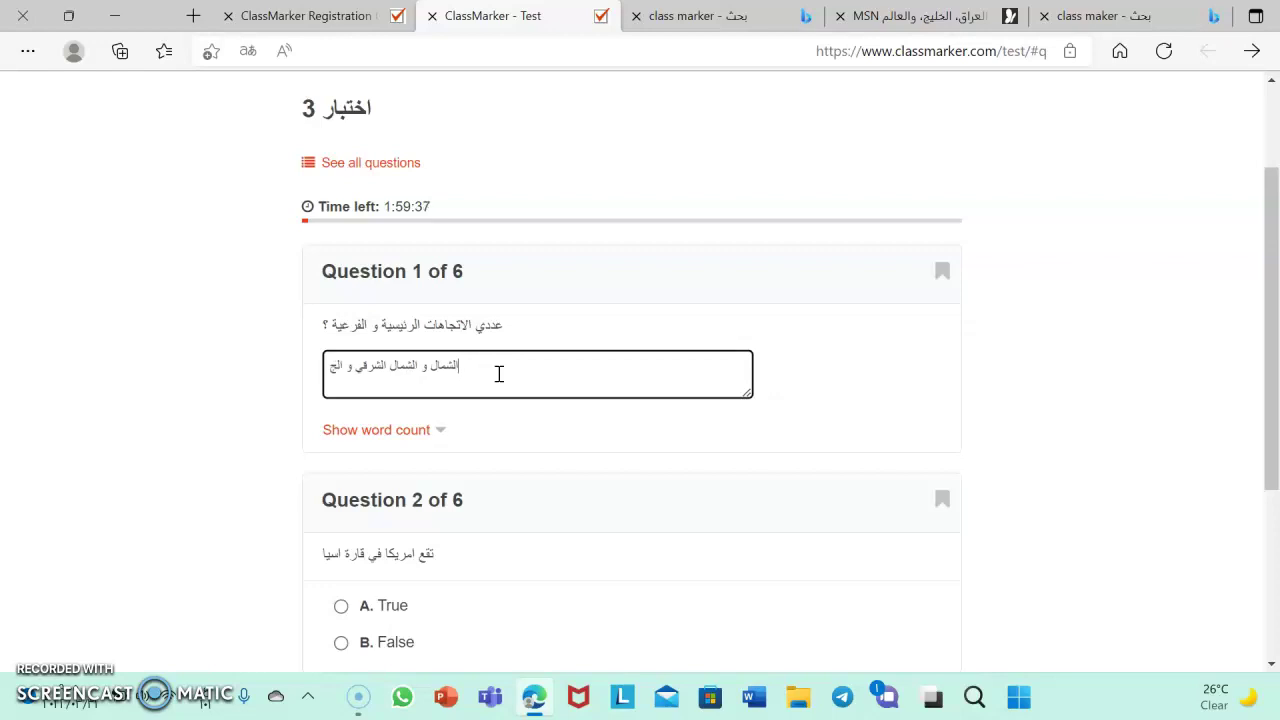
pyautogui.write('نوب الغربي')
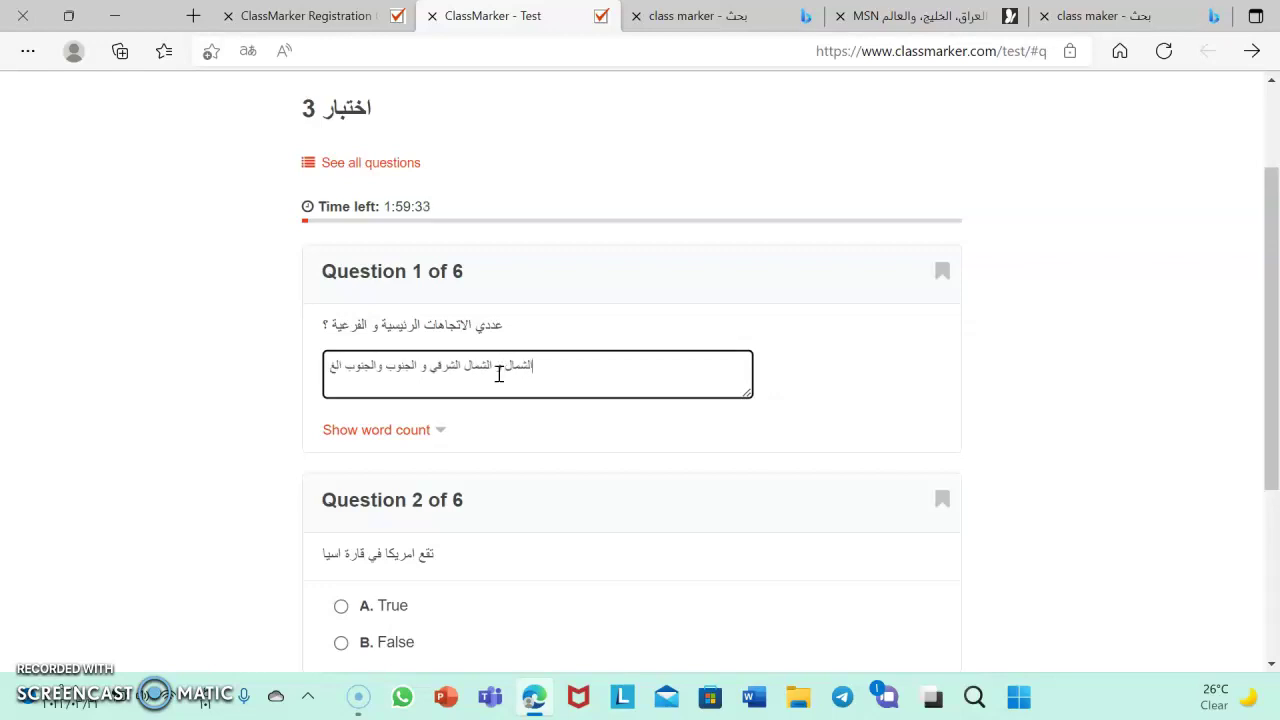
pyautogui.scroll(-3, 499, 374)
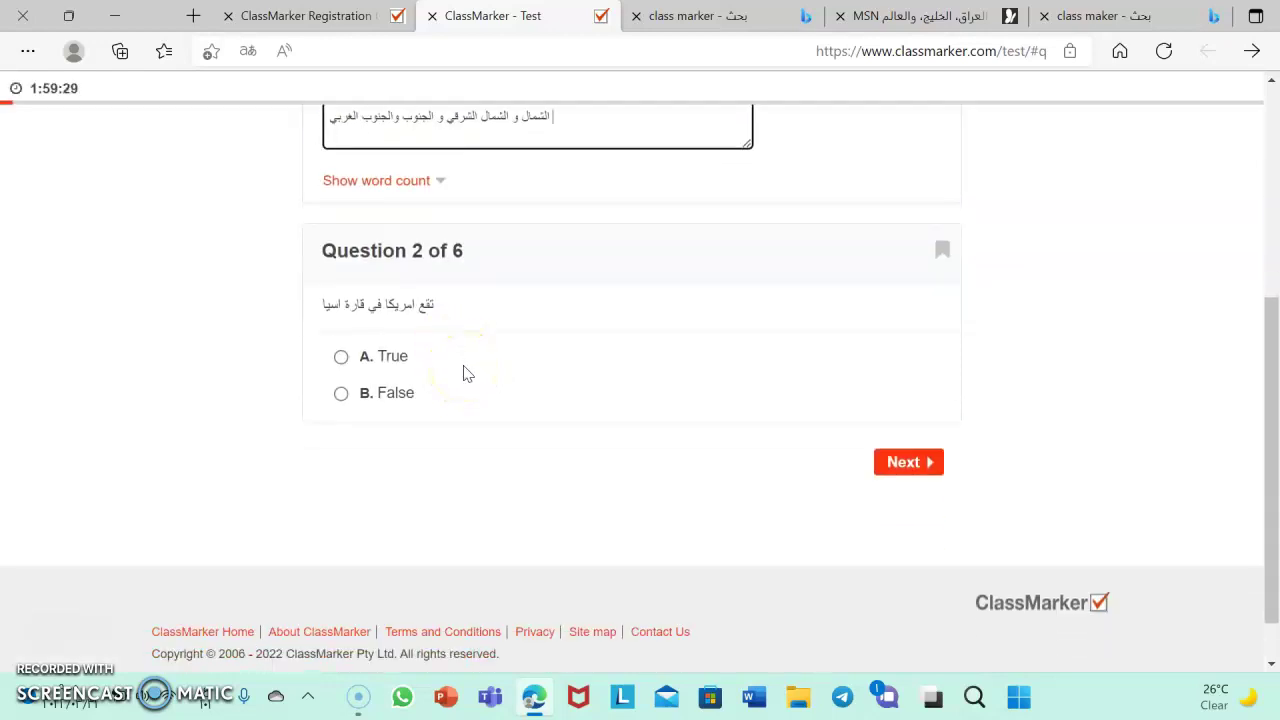
pyautogui.scroll(2, 463, 374)
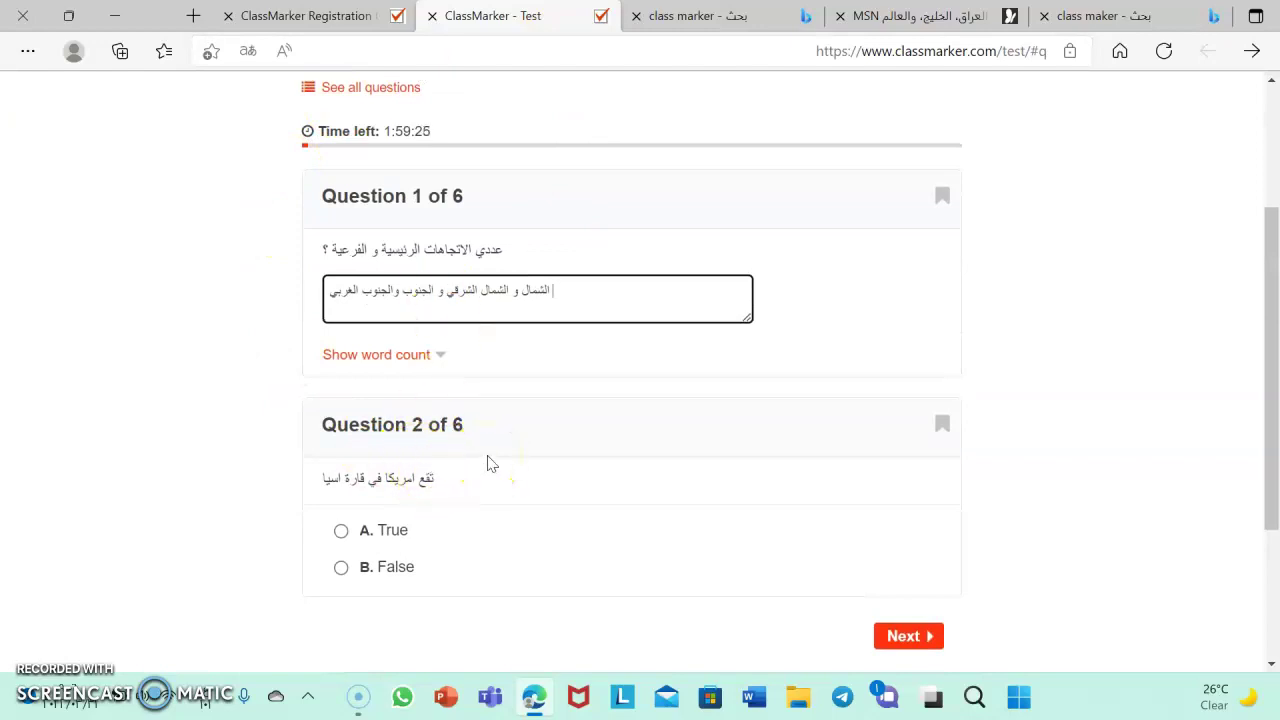
# Answer Question 2 as False and move to the next page
pyautogui.scroll(-1, 491, 463)
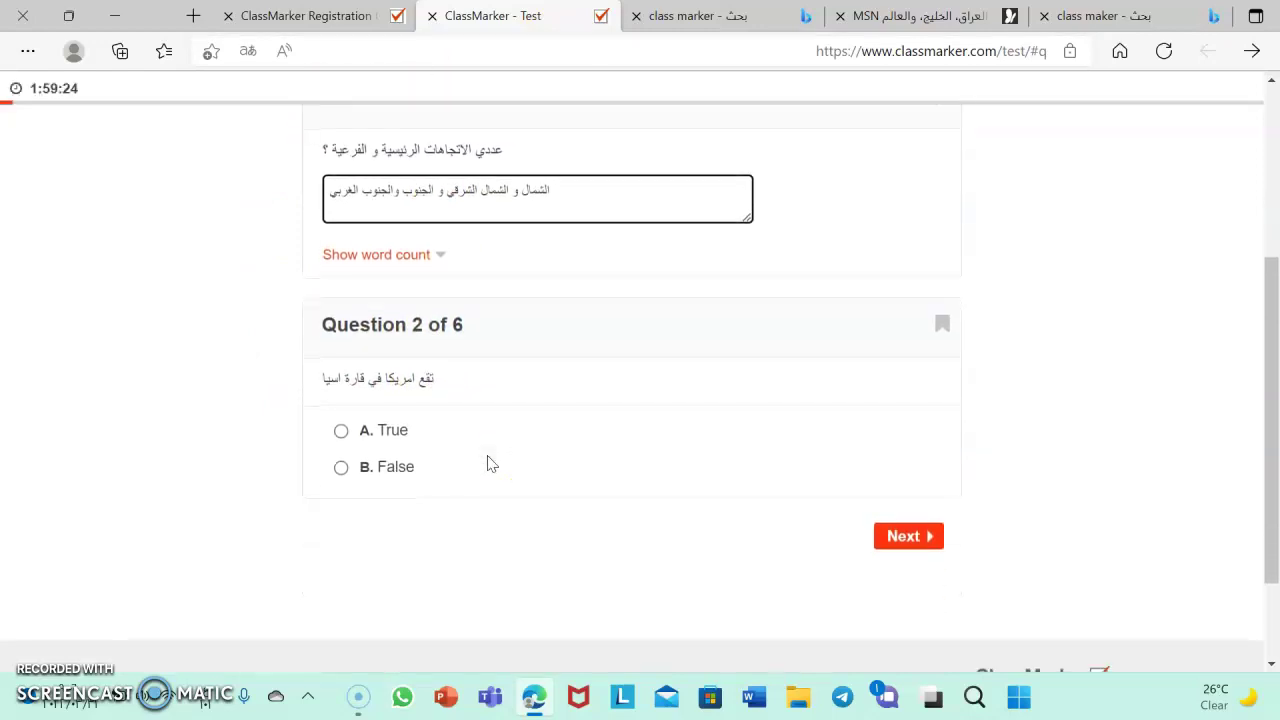
pyautogui.click(341, 467)
pyautogui.click(903, 540)
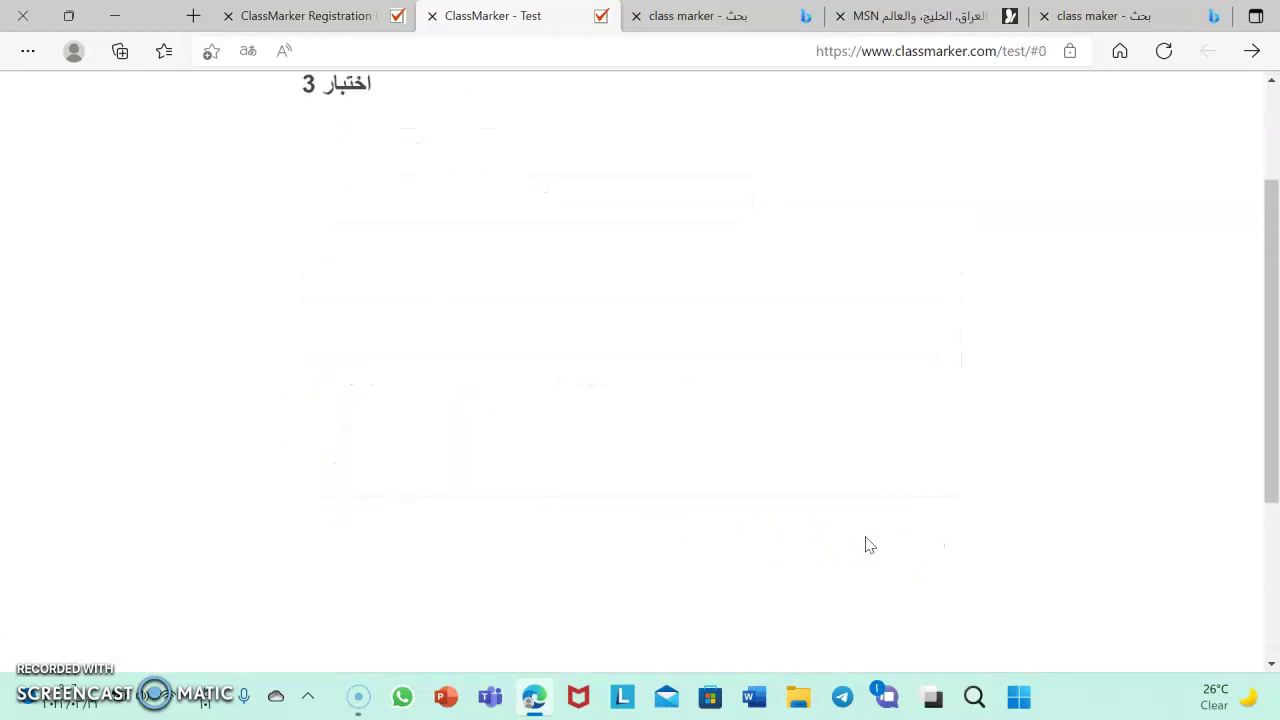
# Answer Question 3 with 3, match Kuwait–اسيا, Sudan–افريقيا, Italy–اوروبا, then go to the next page
pyautogui.click(514, 401)
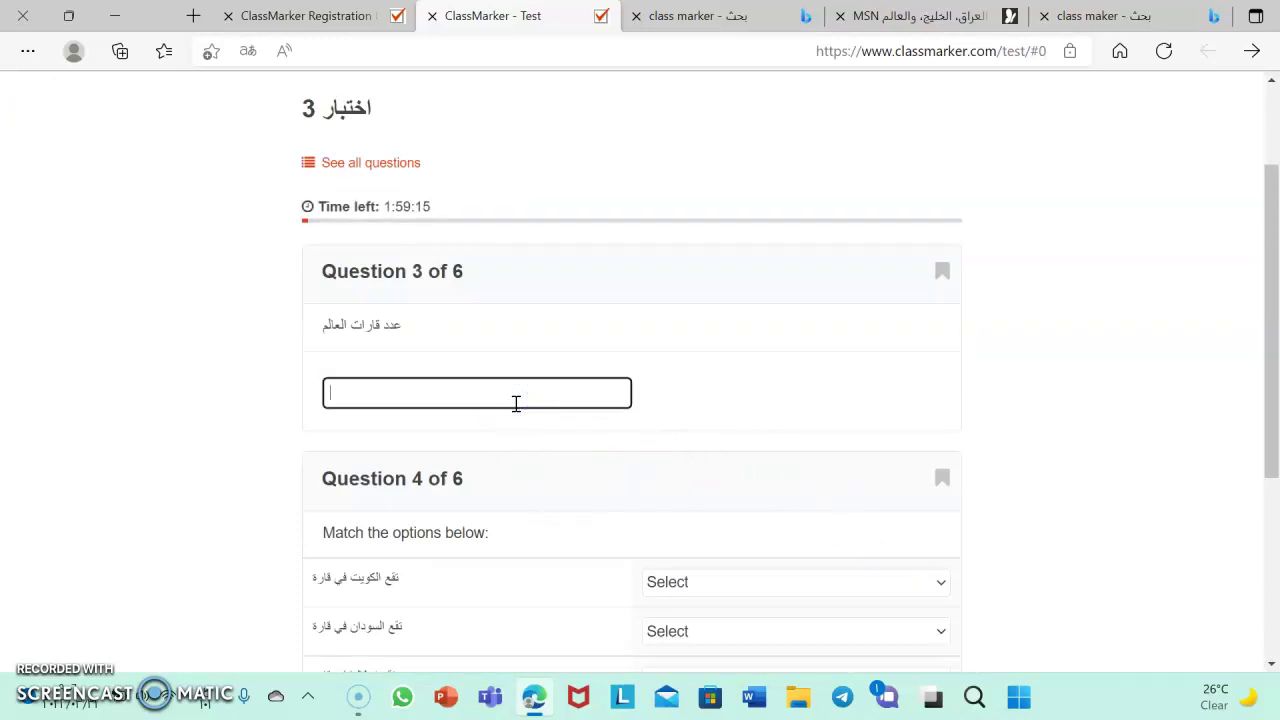
pyautogui.scroll(-2, 516, 403)
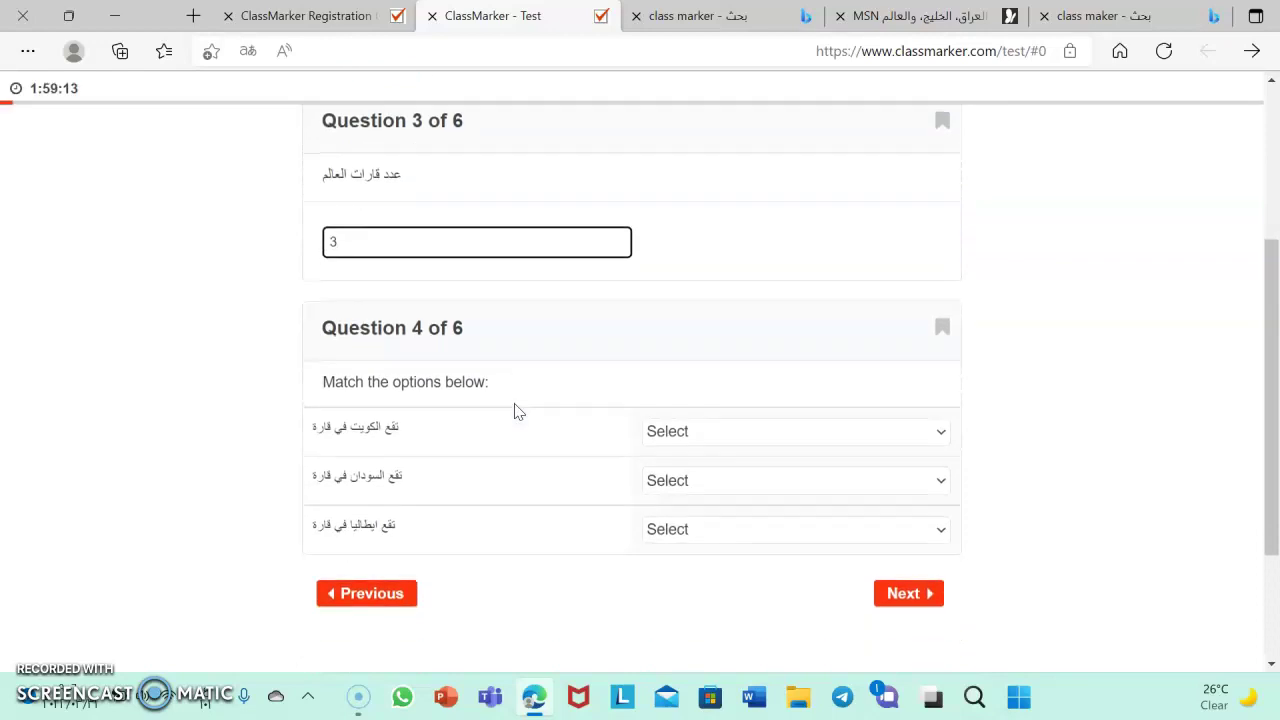
pyautogui.click(678, 434)
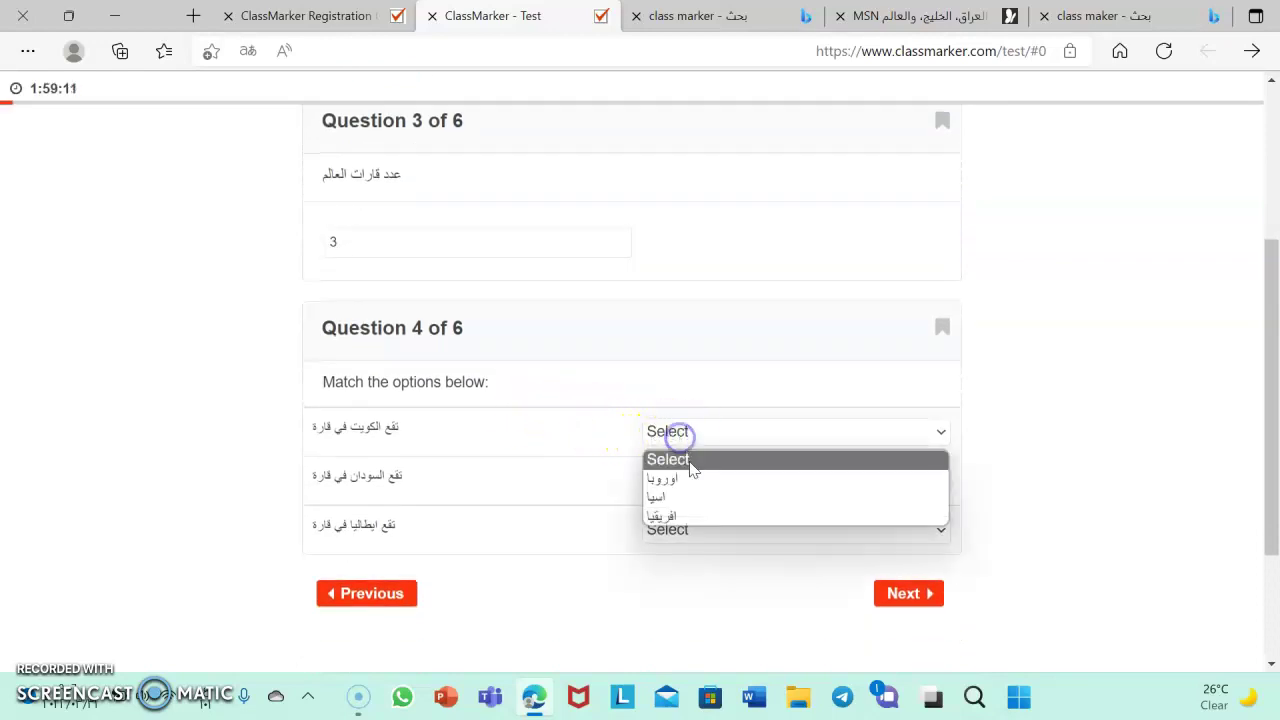
pyautogui.click(682, 495)
pyautogui.click(680, 481)
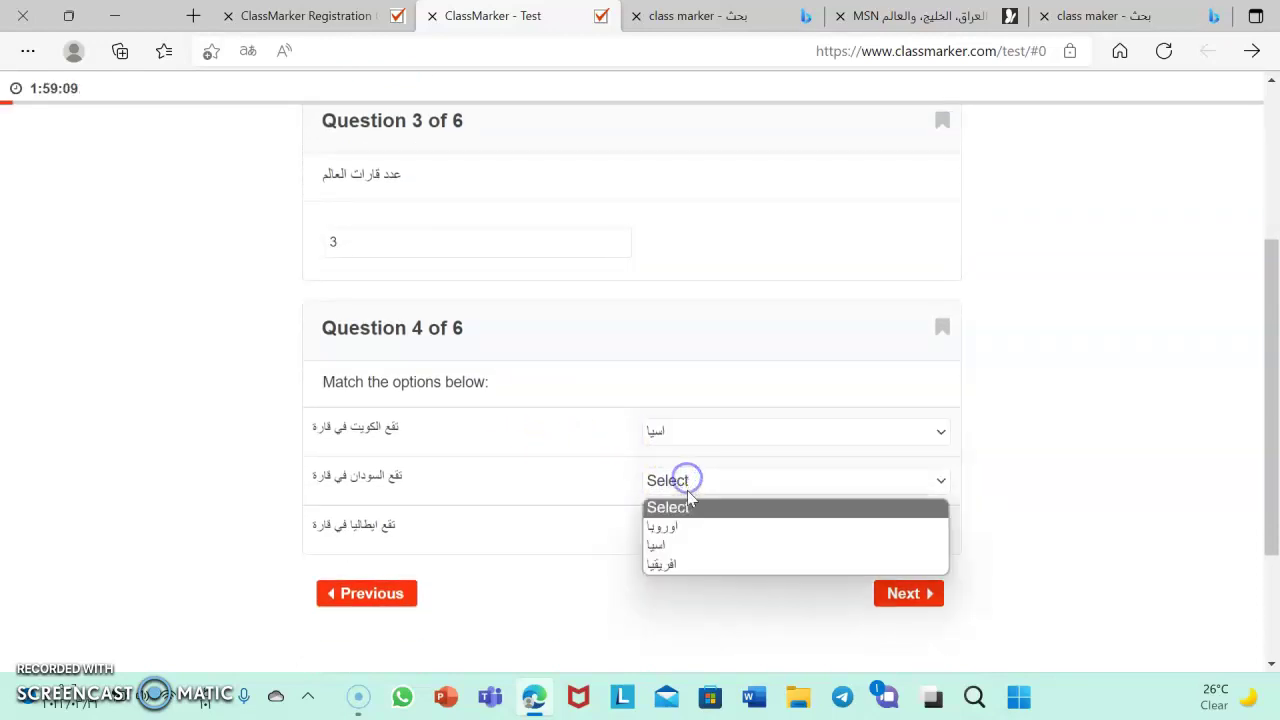
pyautogui.click(690, 563)
pyautogui.click(691, 528)
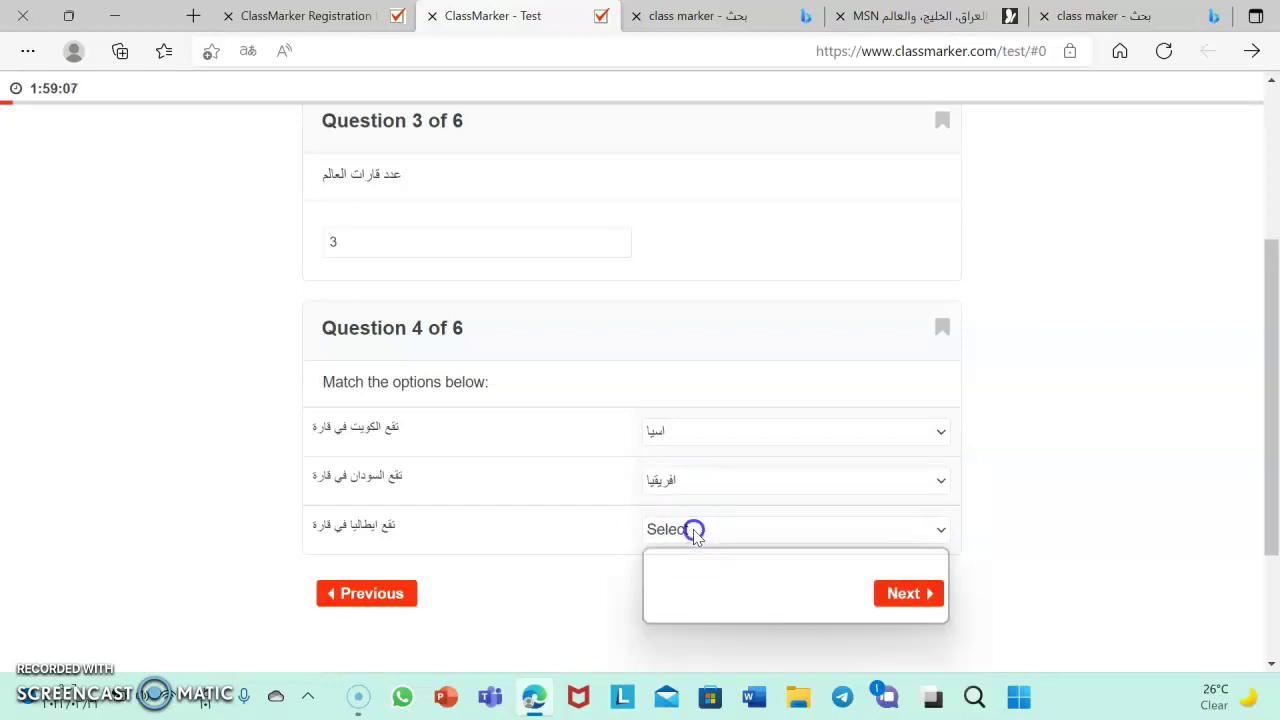
pyautogui.click(690, 576)
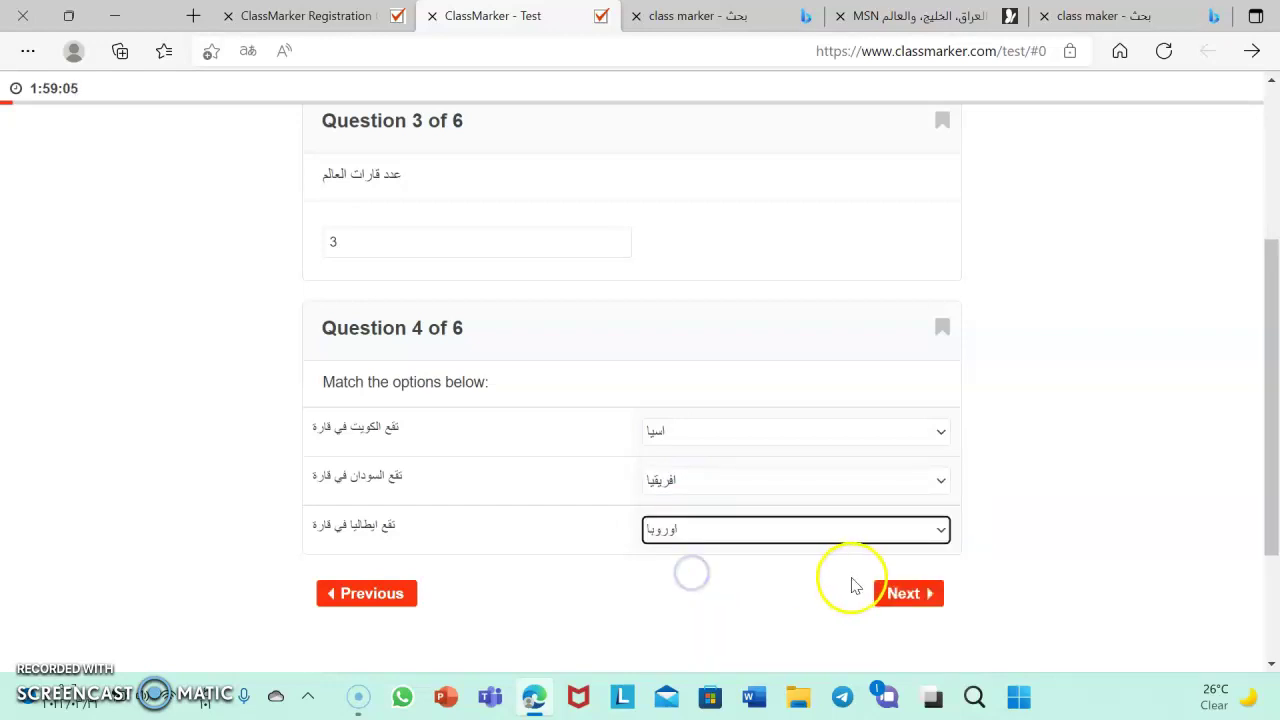
pyautogui.click(902, 596)
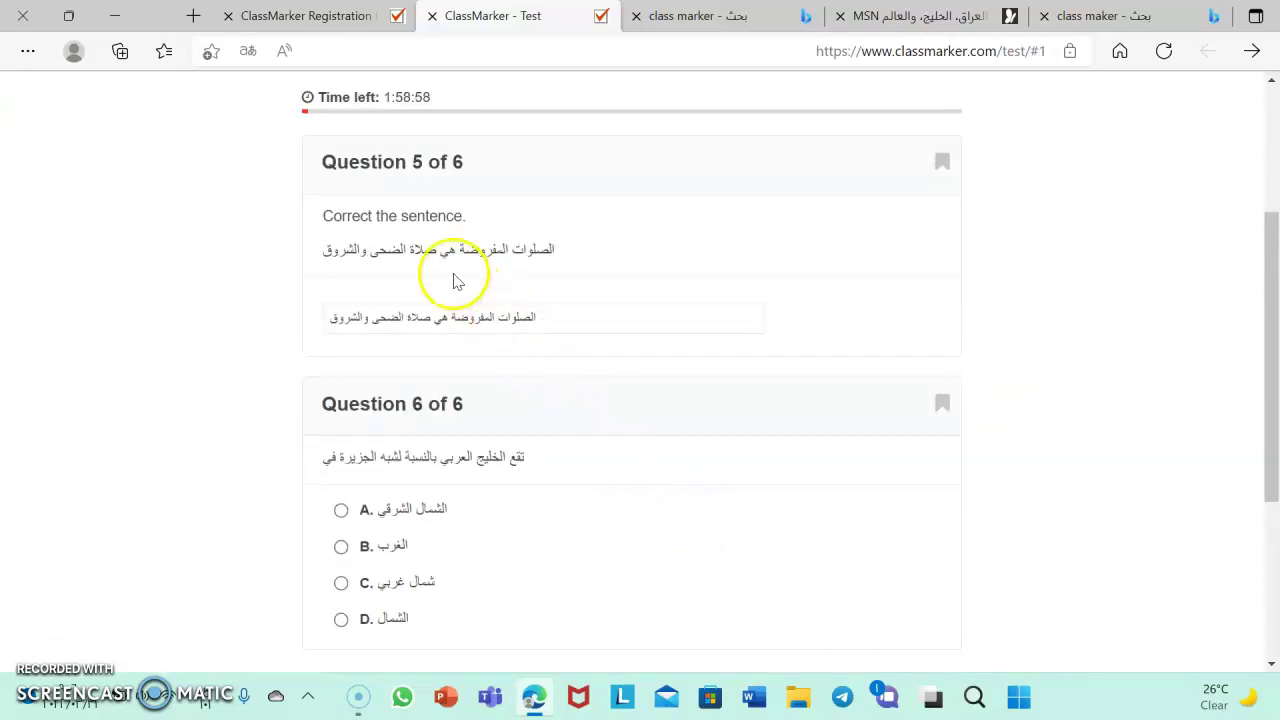
# Correct Question 5's sentence so the prayers end with 'العصر والمغرب والعشاء'
pyautogui.click(492, 331)
pyautogui.doubleClick(428, 317)
pyautogui.click(350, 320)
pyautogui.press('BackSpace')
pyautogui.press('BackSpace')
pyautogui.press('BackSpace')
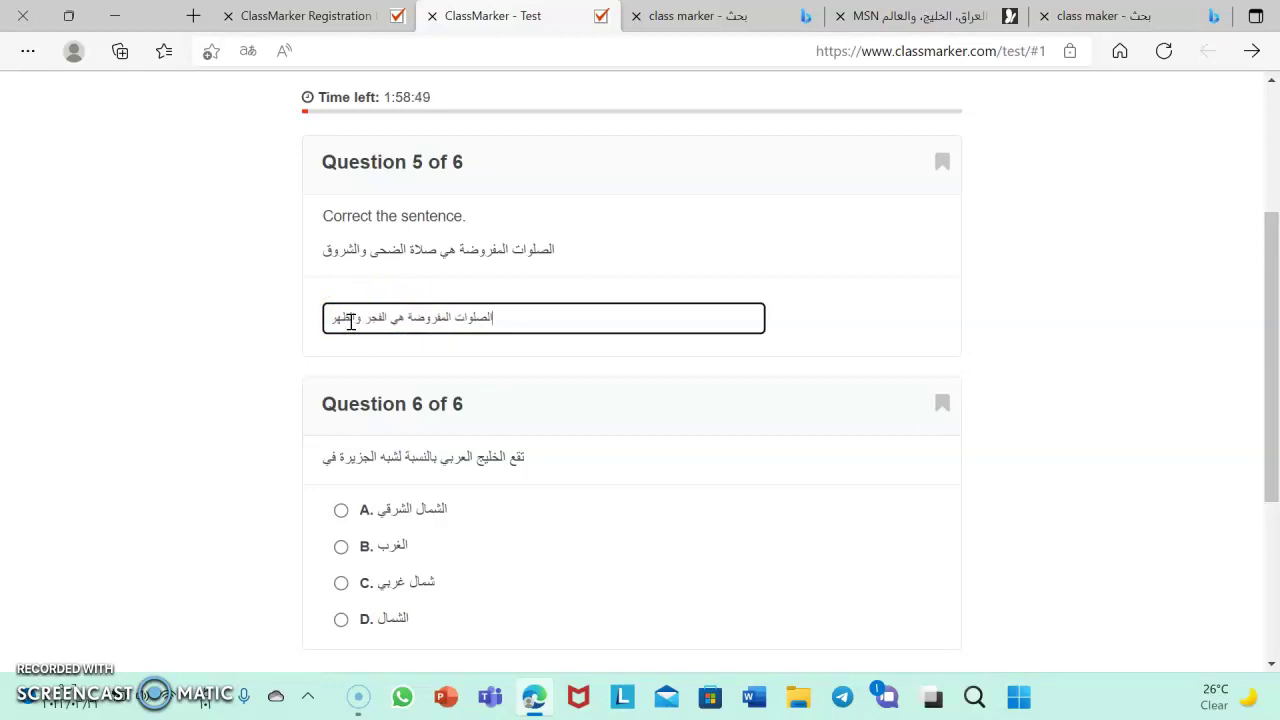
pyautogui.write('العصر وا')
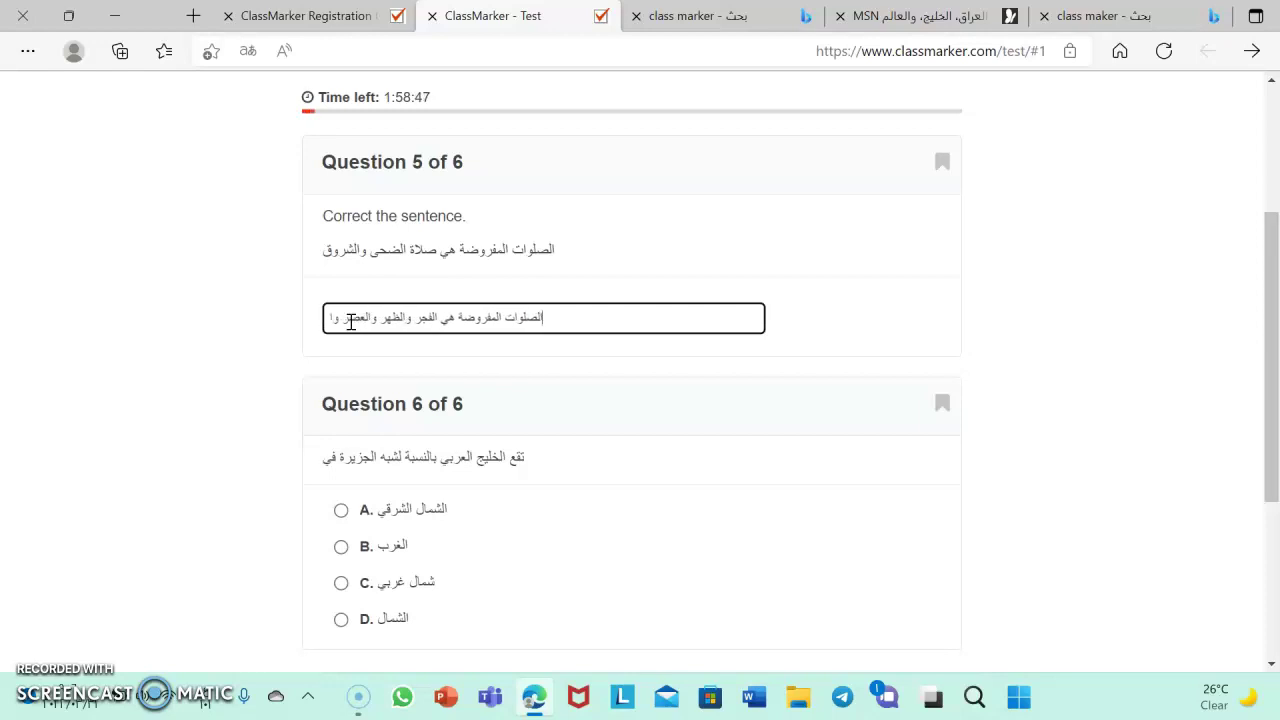
pyautogui.write('لمغرب والعشا')
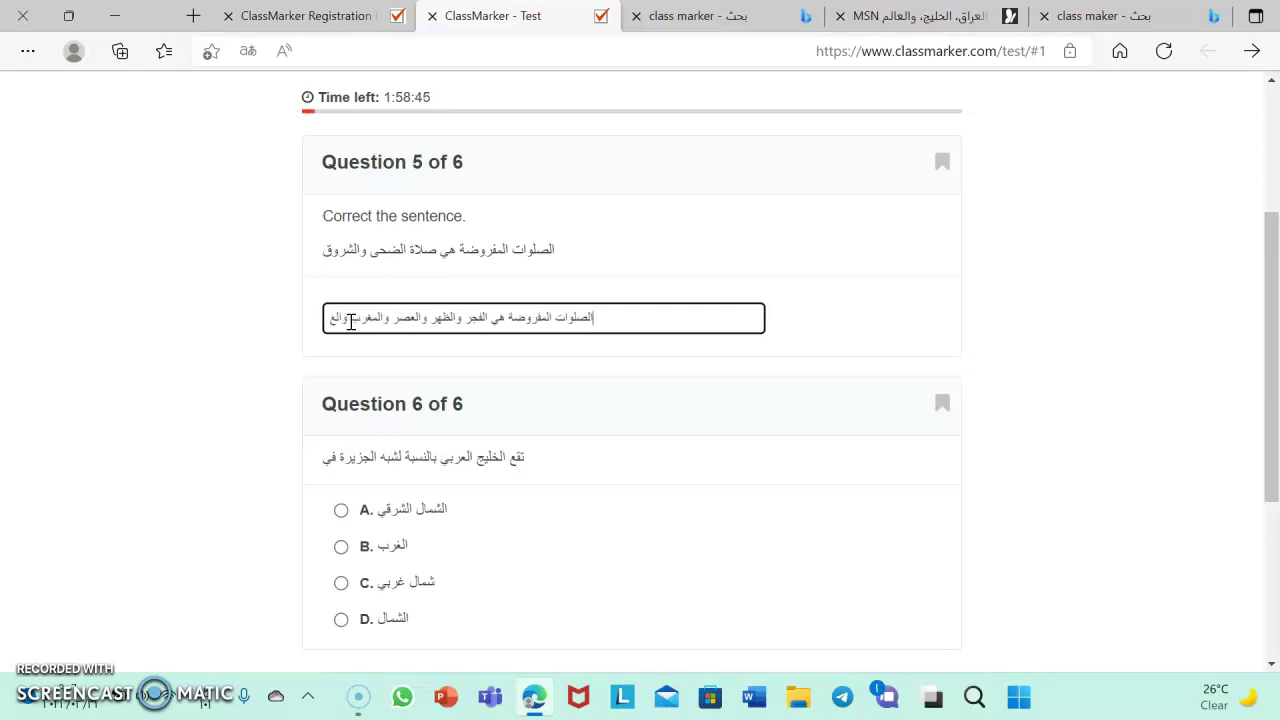
pyautogui.write('ء')
# Choose answer A for Question 6, then finish and confirm submitting the test
pyautogui.scroll(-1, 514, 459)
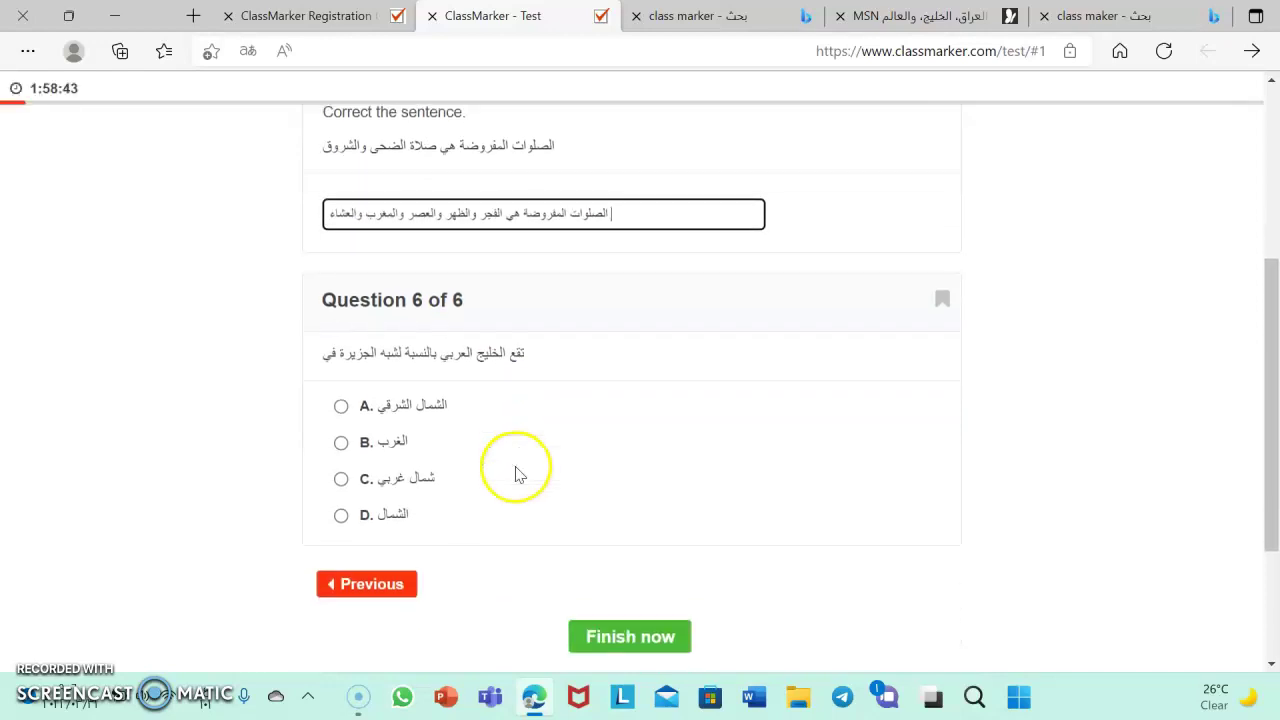
pyautogui.click(341, 402)
pyautogui.scroll(-1, 447, 557)
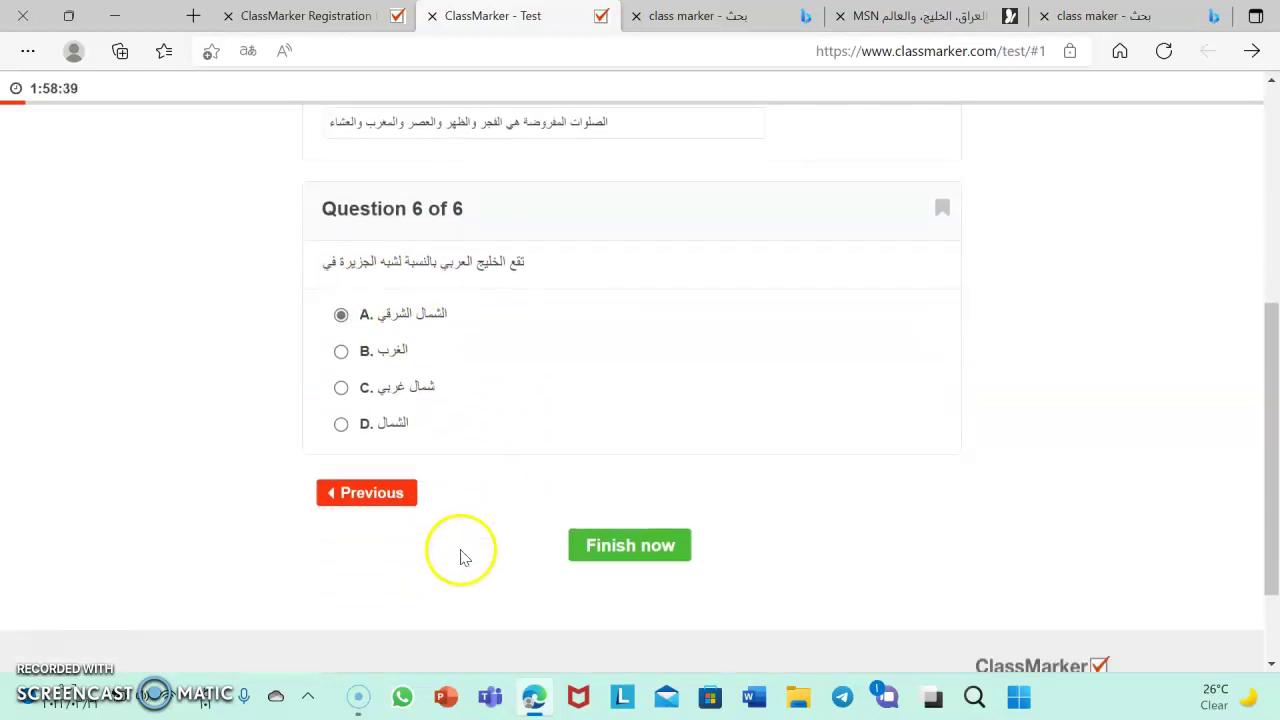
pyautogui.click(594, 550)
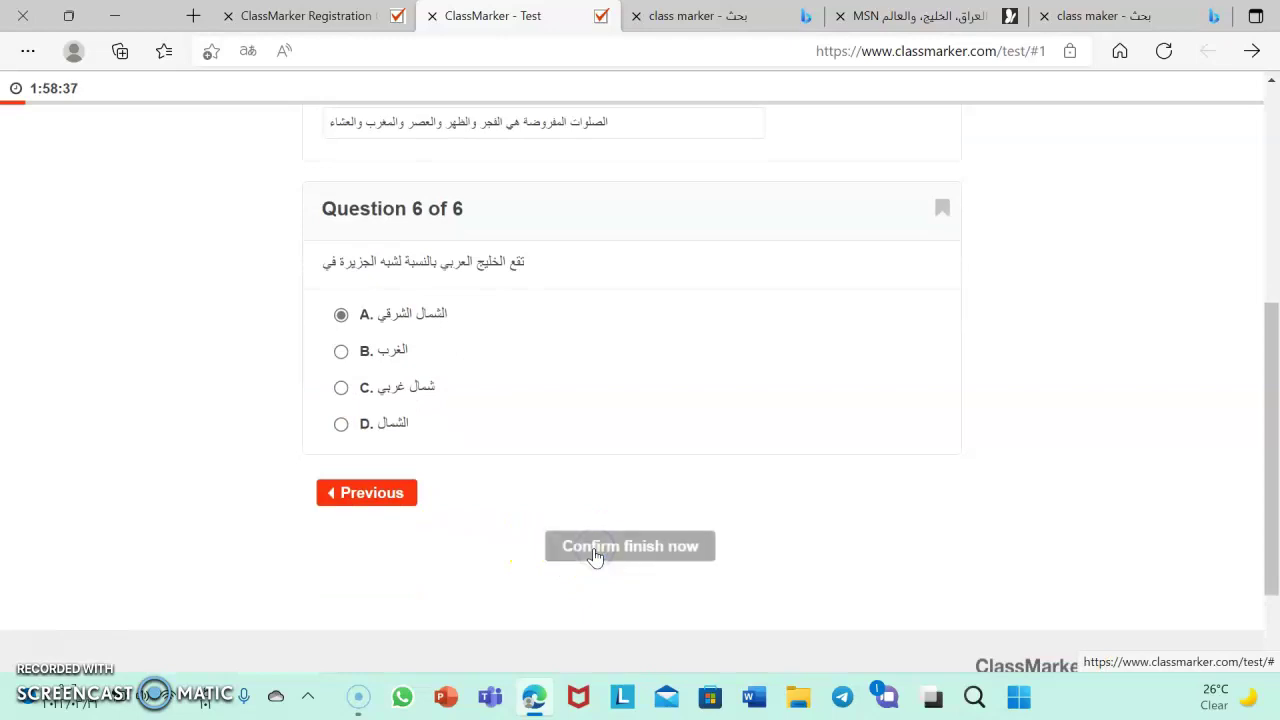
pyautogui.click(630, 554)
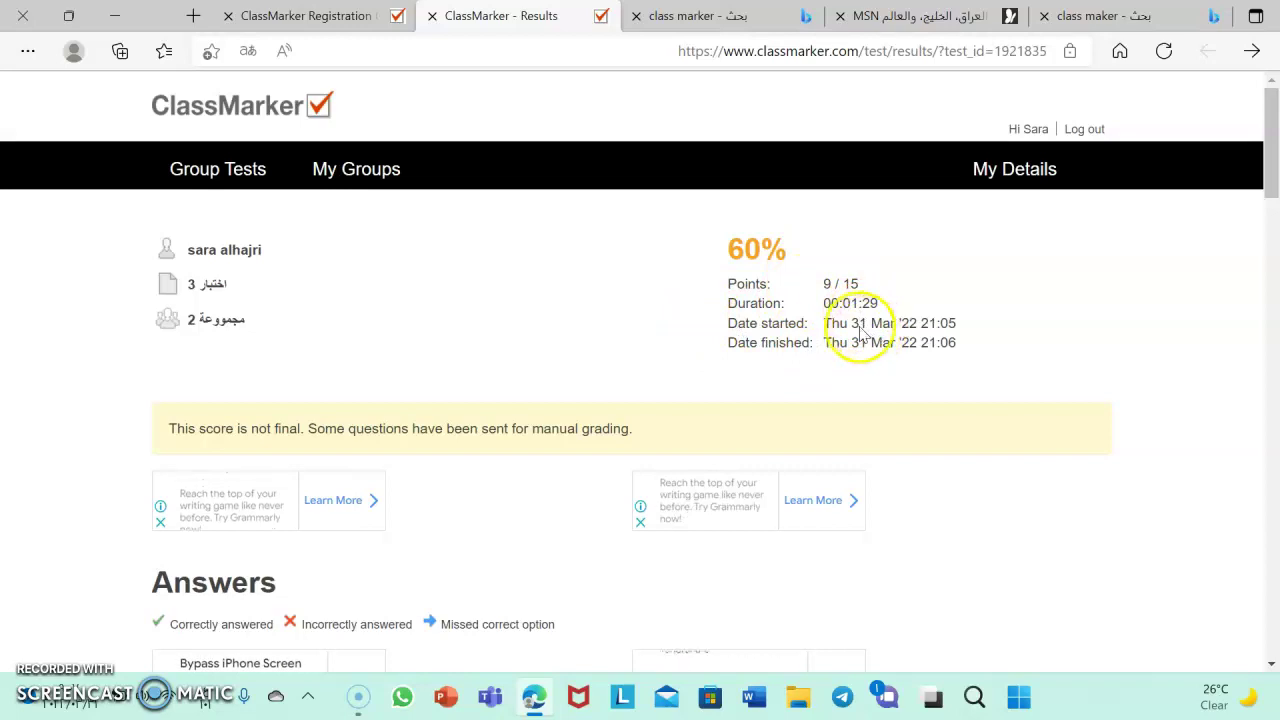
# Review the 60% (9 / 15) result page, then log the student out
pyautogui.scroll(-1, 655, 370)
pyautogui.scroll(1, 655, 370)
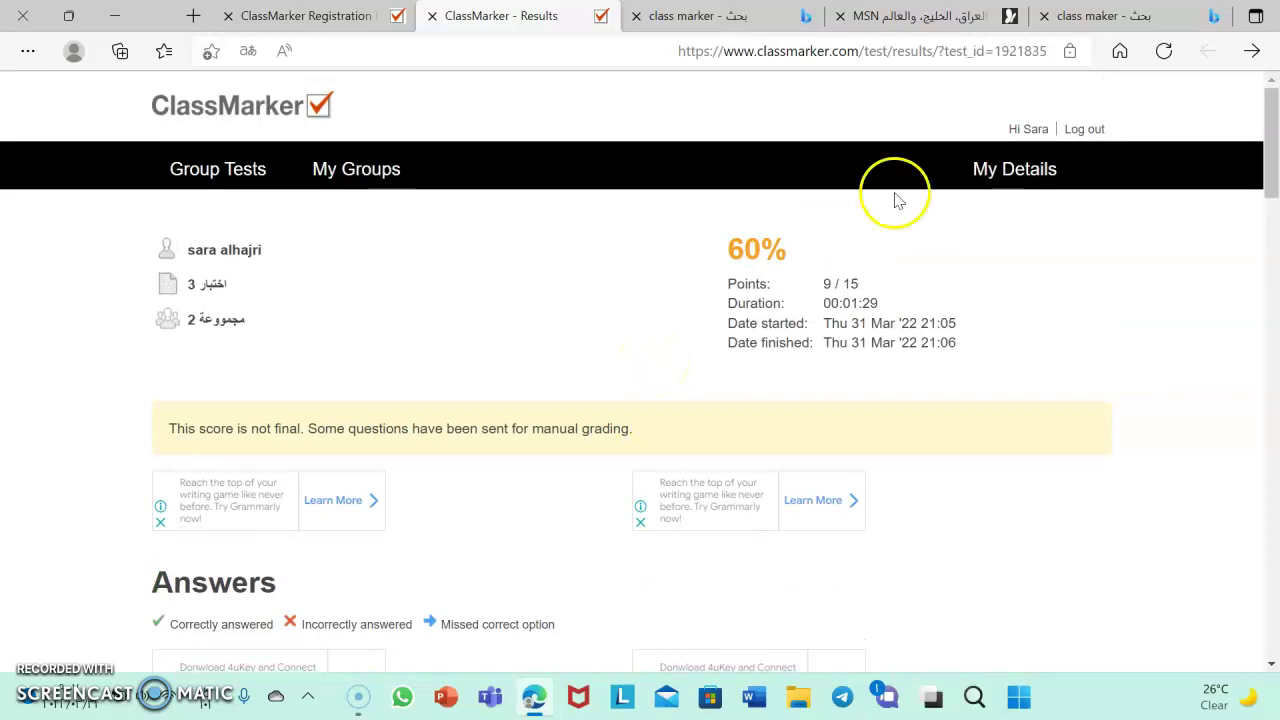
pyautogui.click(1084, 129)
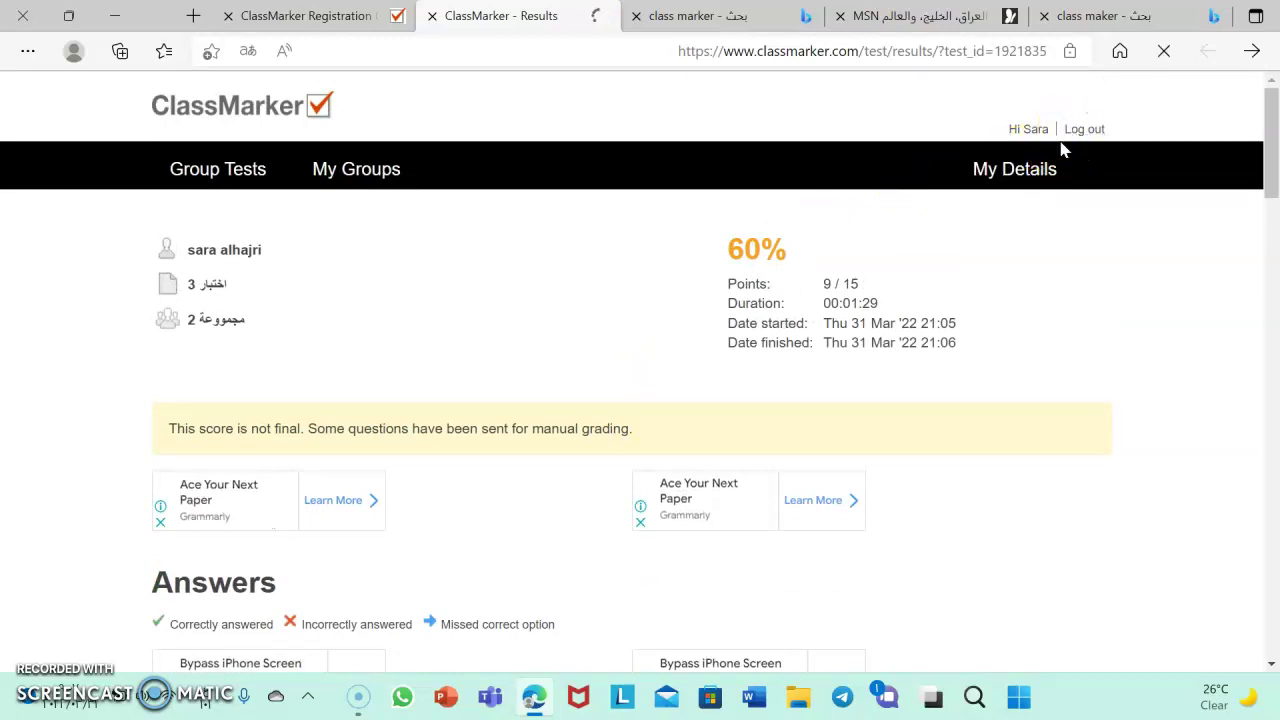
# Log in as admin and open اختبار 3's results showing the 60%, 9 / 15 attempt
pyautogui.click(1082, 111)
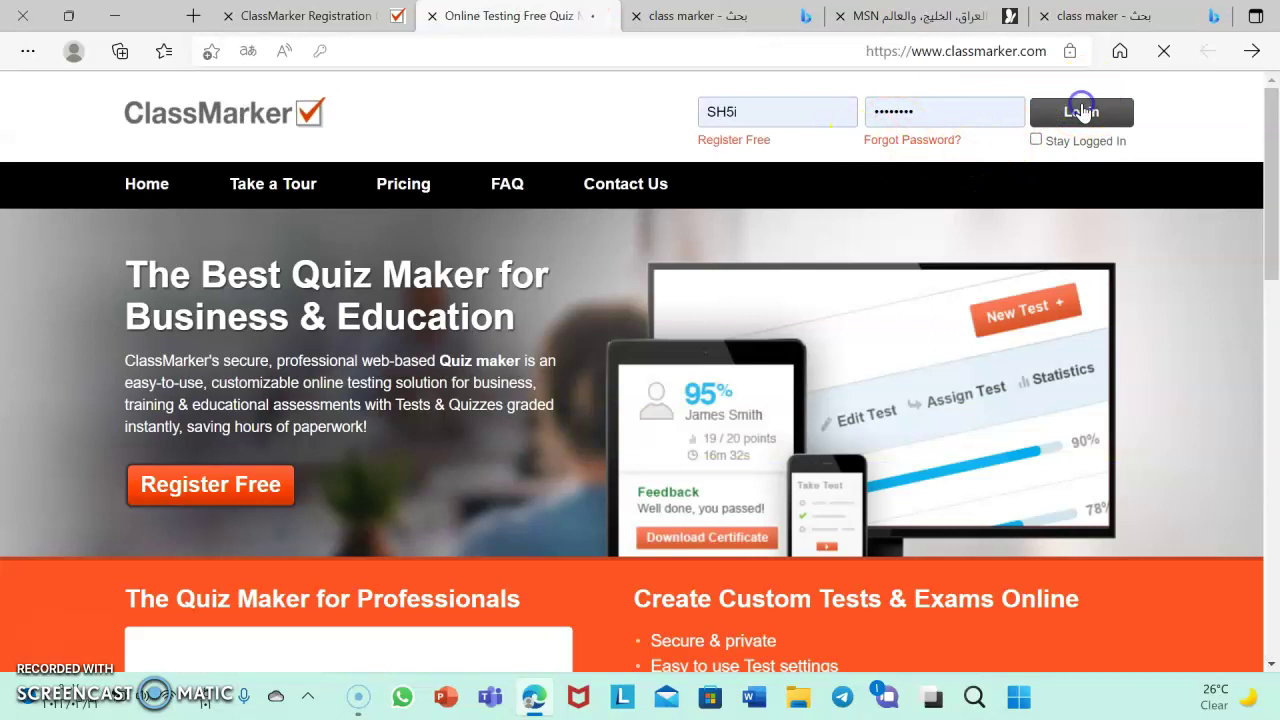
pyautogui.scroll(-1, 870, 225)
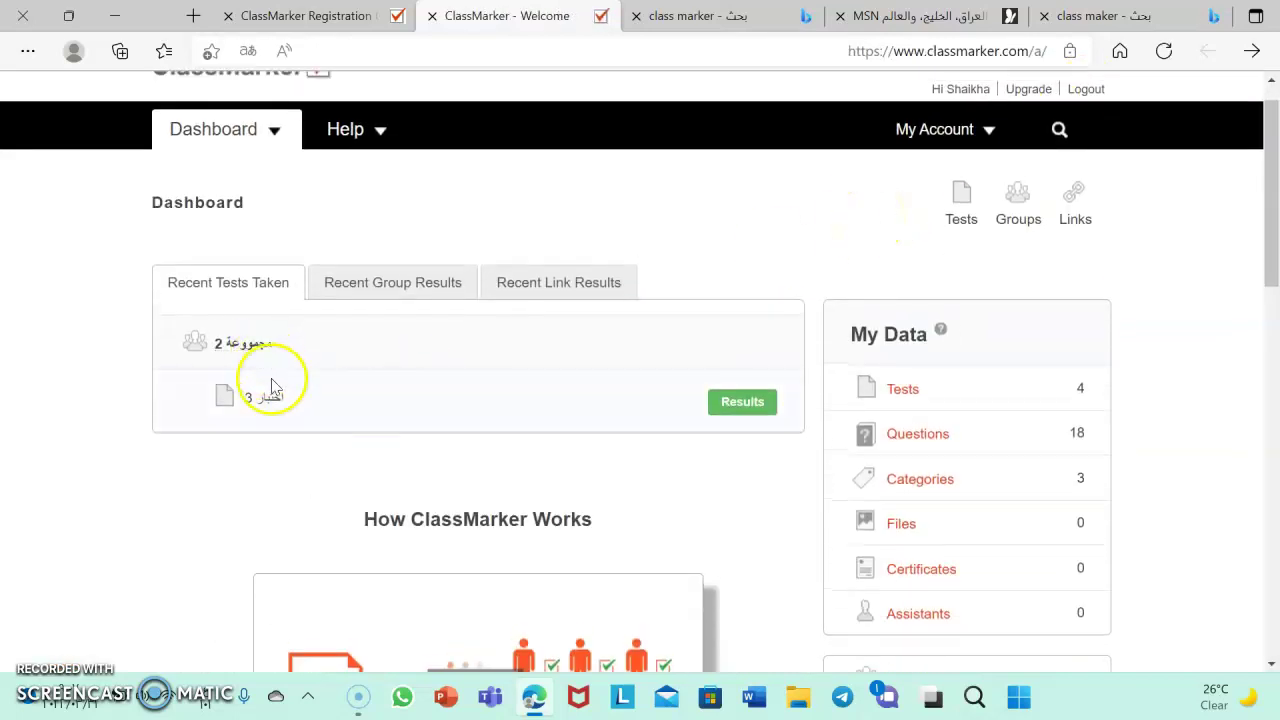
pyautogui.click(750, 406)
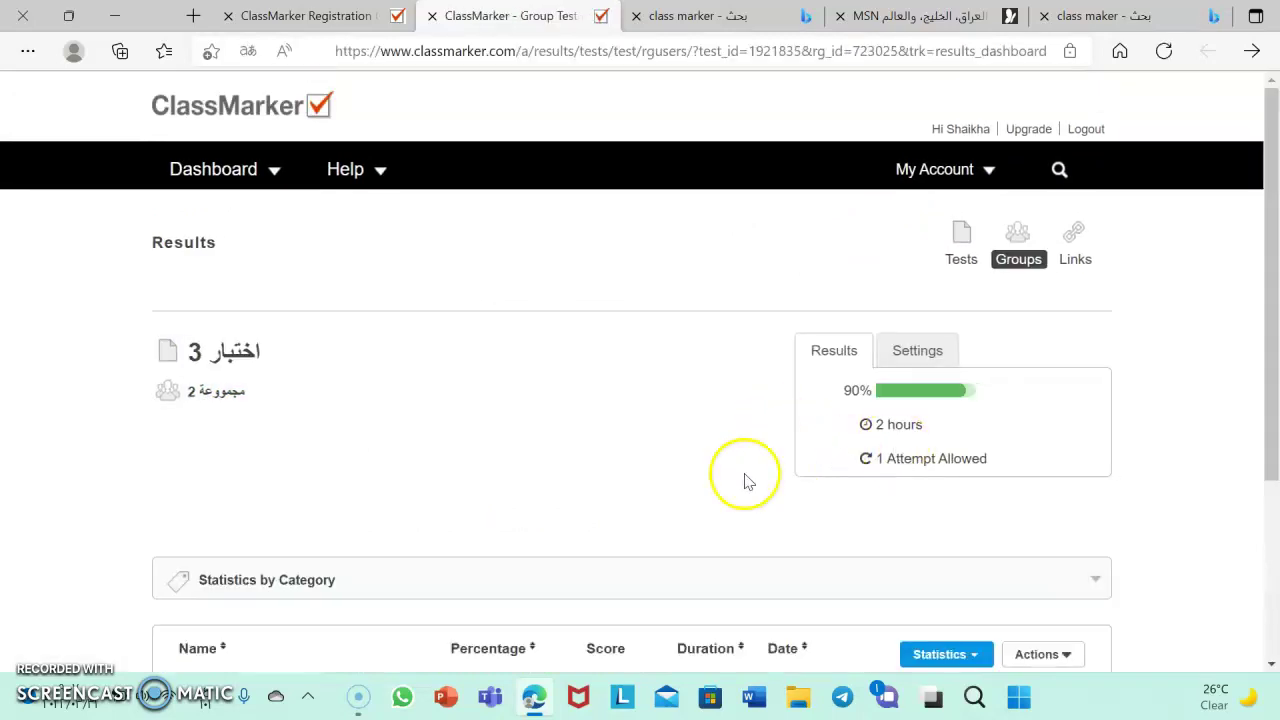
pyautogui.scroll(-2, 607, 513)
pyautogui.scroll(-1, 607, 513)
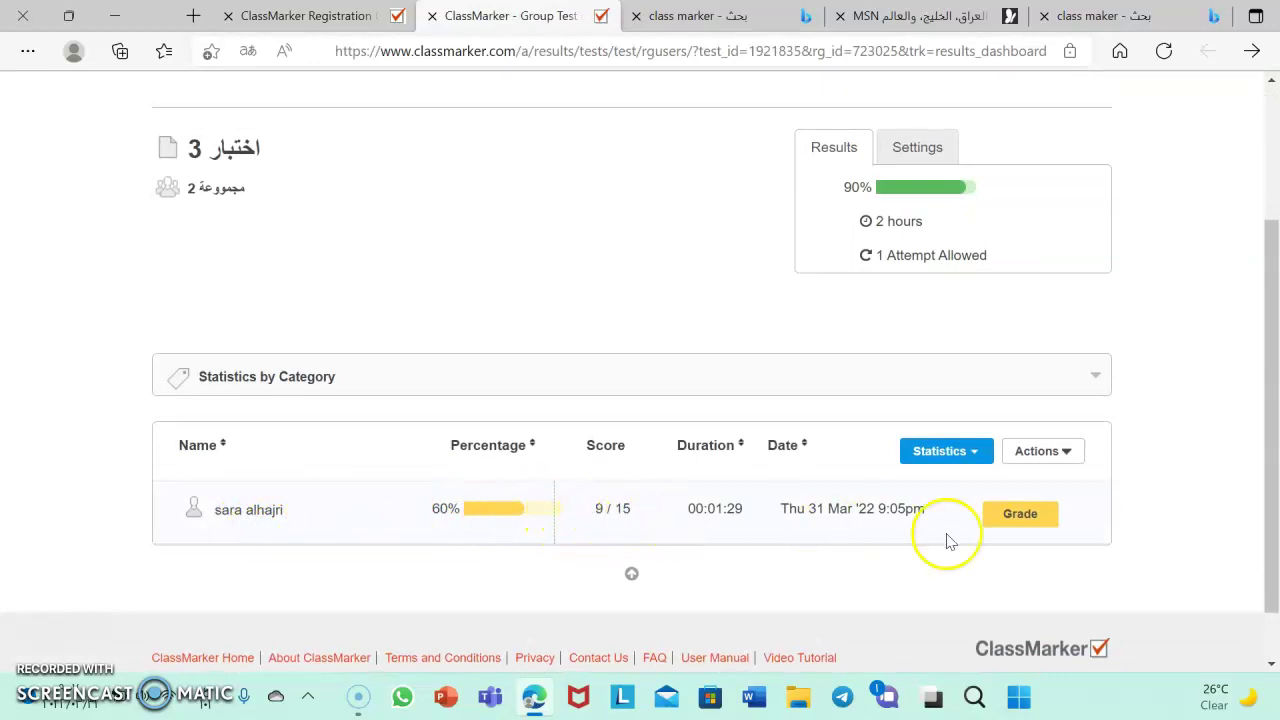
pyautogui.click(1018, 515)
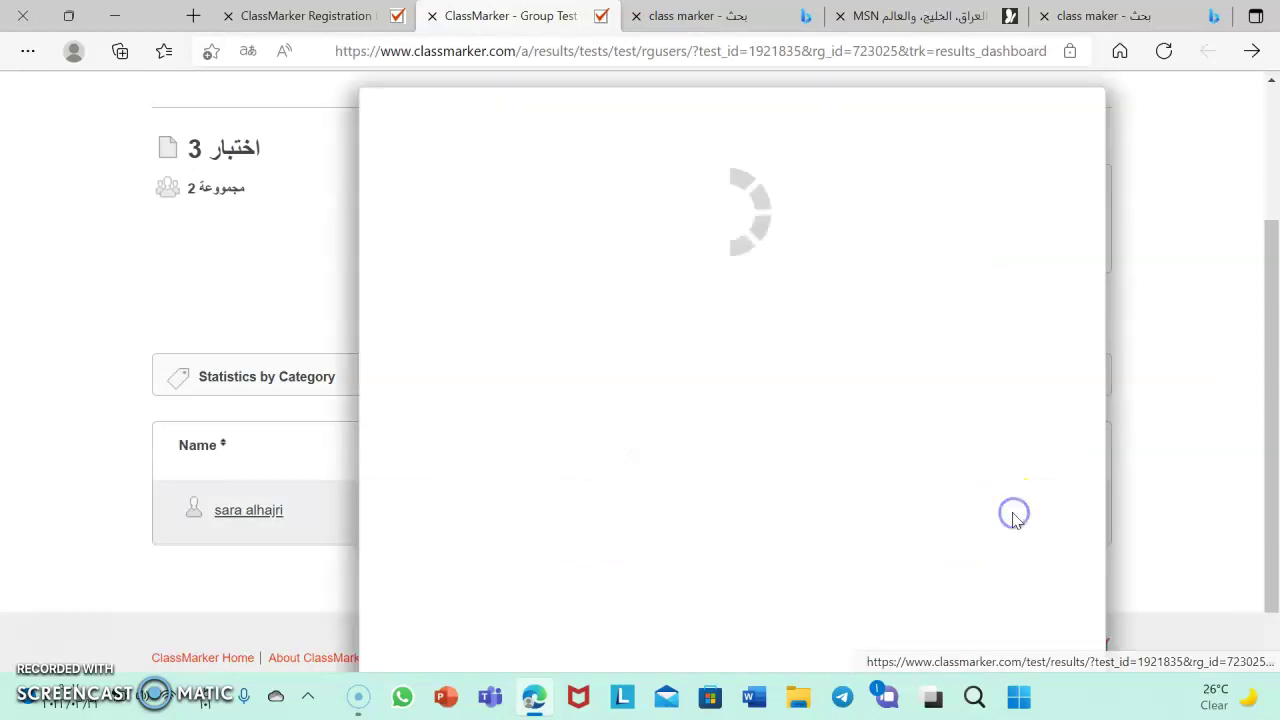
pyautogui.scroll(-8, 794, 440)
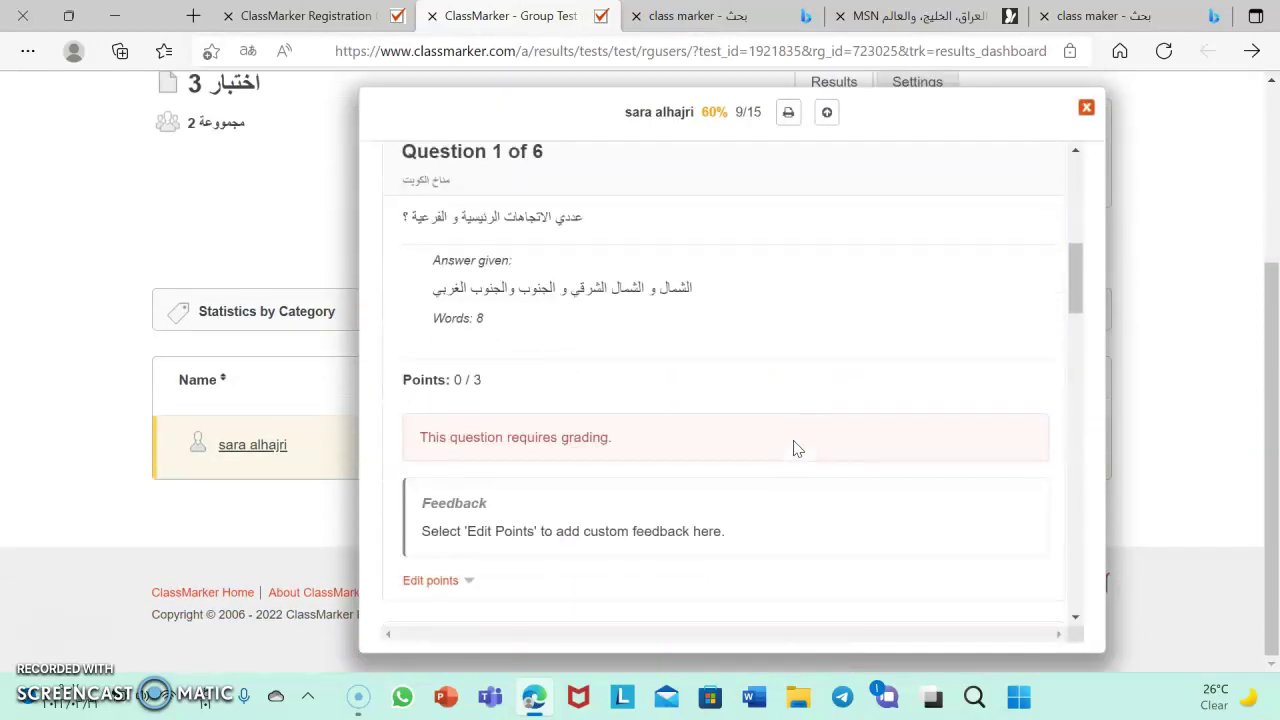
pyautogui.scroll(-5, 794, 448)
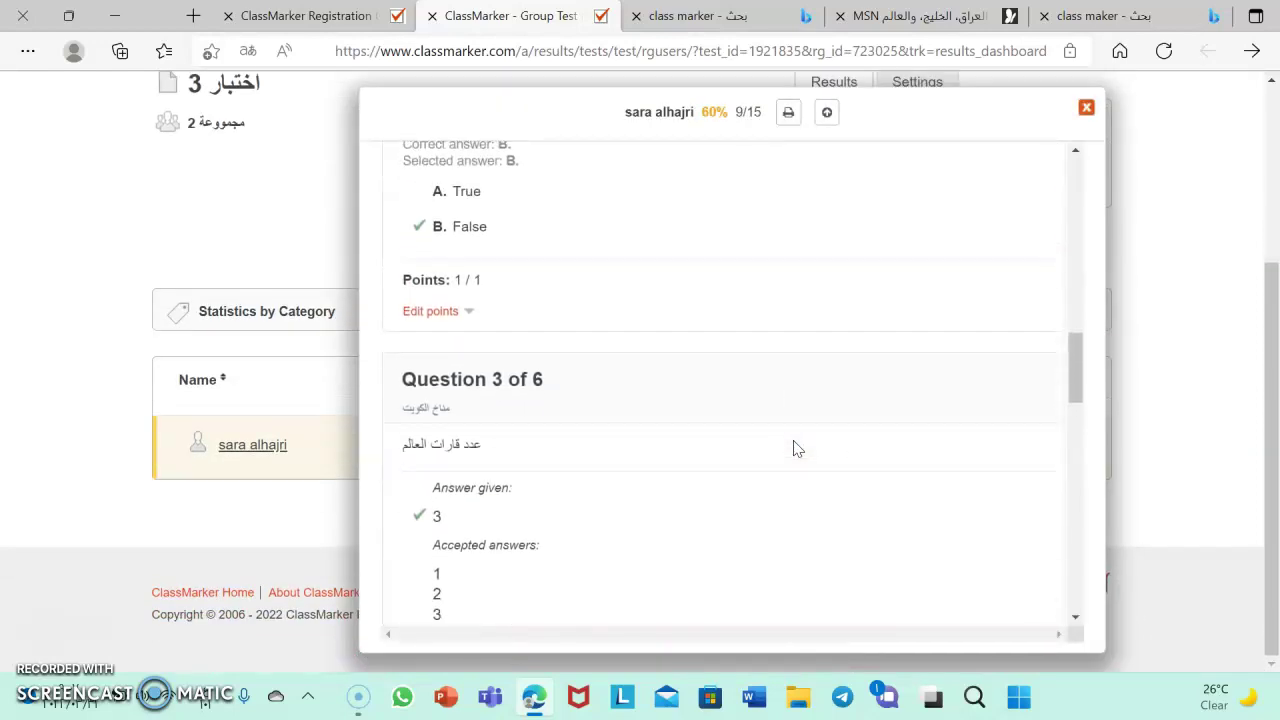
pyautogui.click(1089, 109)
pyautogui.scroll(3, 1020, 274)
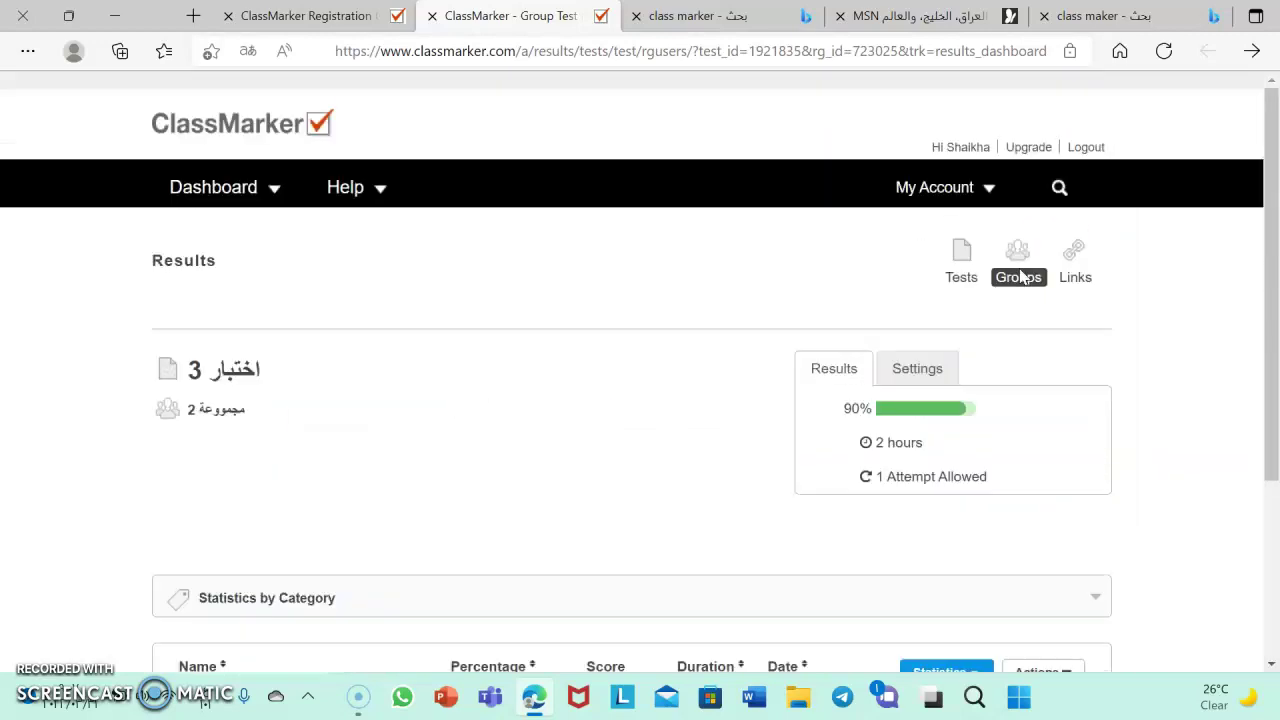